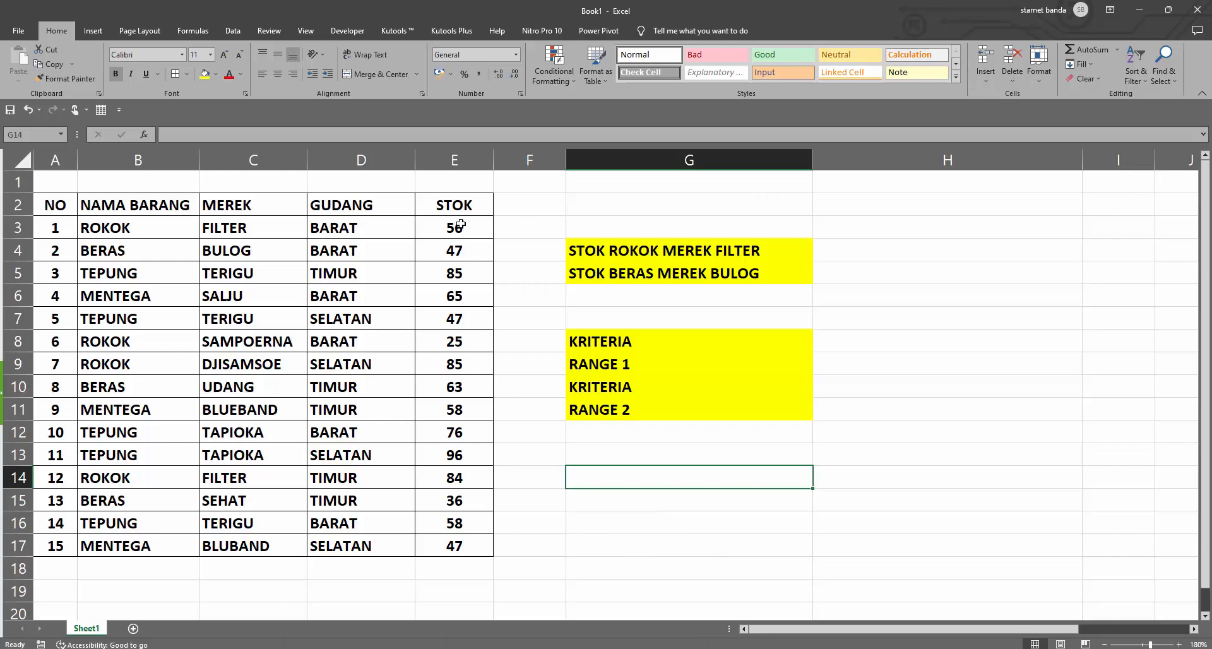
Examine the stock table's column headings and STOK values, along with the two stock questions in G4:G5 and the criteria labels in G8:G11
{"action": "left_click_drag", "start_coordinate": [462, 226], "coordinate": [461, 563]}
{"action": "left_click", "coordinate": [462, 567]}
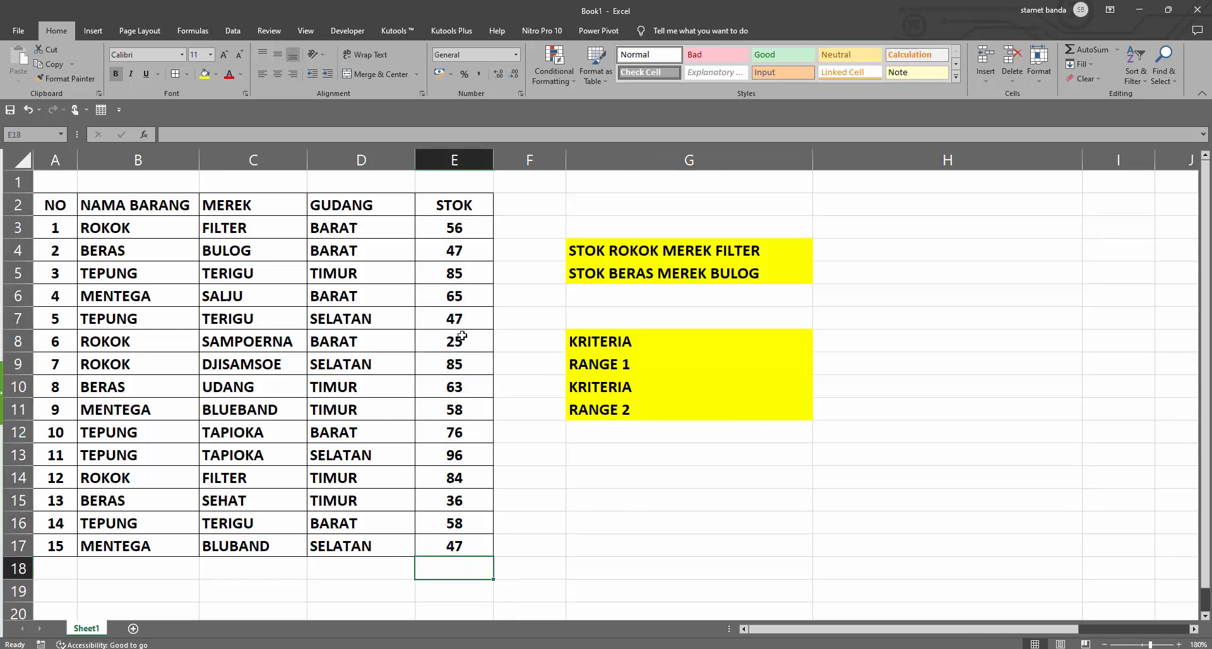
{"action": "left_click_drag", "start_coordinate": [647, 250], "coordinate": [652, 432]}
{"action": "left_click", "coordinate": [652, 269]}
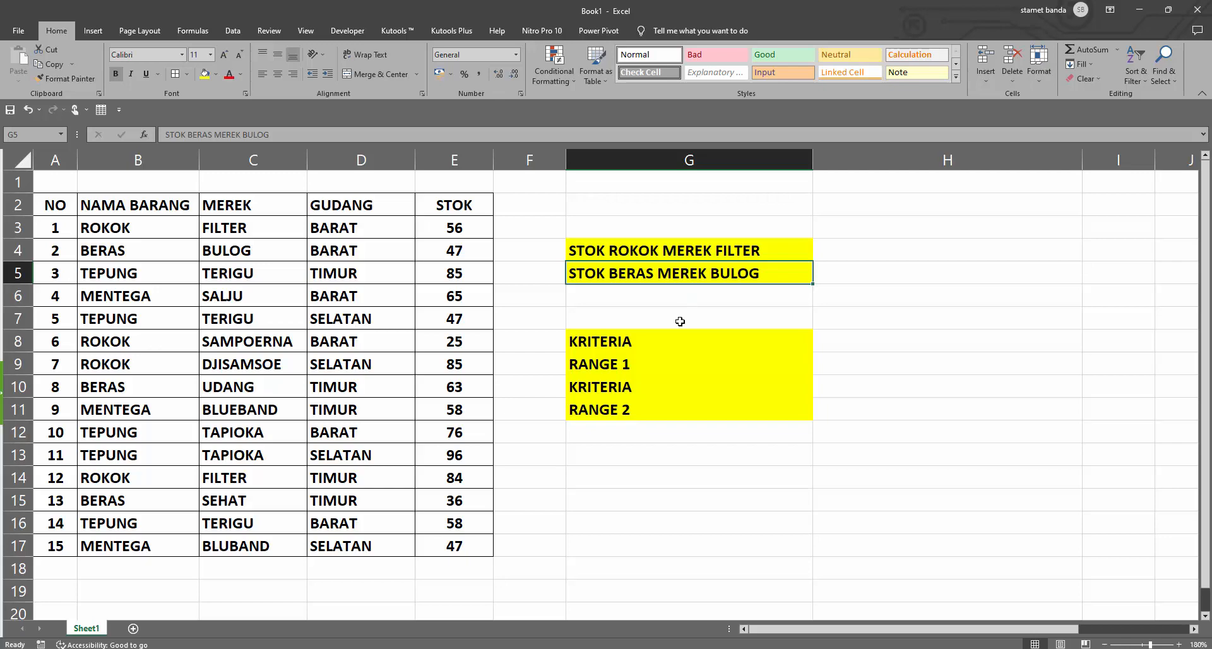
{"action": "left_click", "coordinate": [641, 252]}
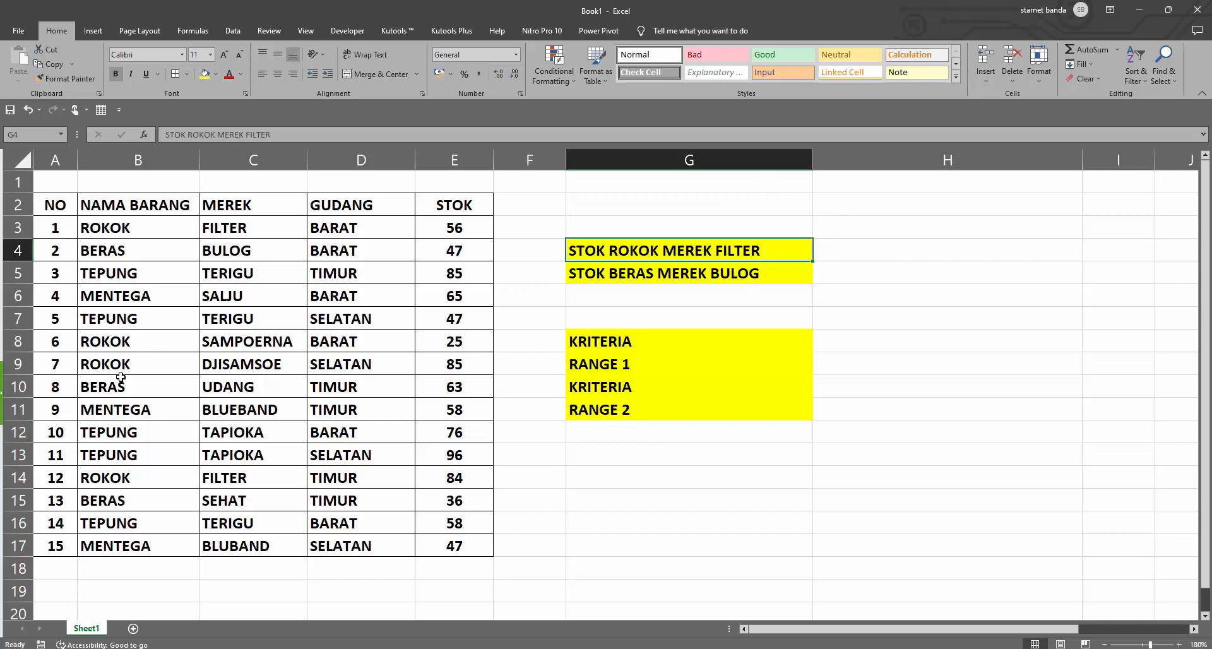
{"action": "left_click", "coordinate": [47, 208]}
{"action": "left_click", "coordinate": [167, 212]}
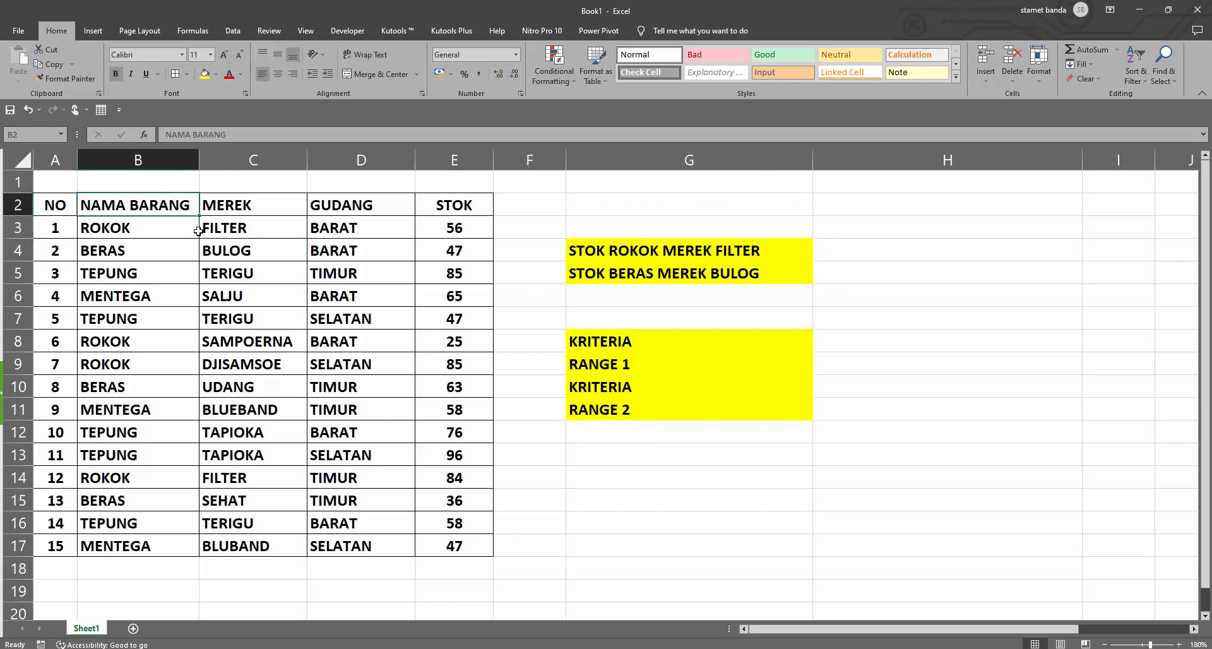
{"action": "left_click", "coordinate": [265, 205]}
{"action": "left_click", "coordinate": [360, 205]}
{"action": "left_click", "coordinate": [452, 203]}
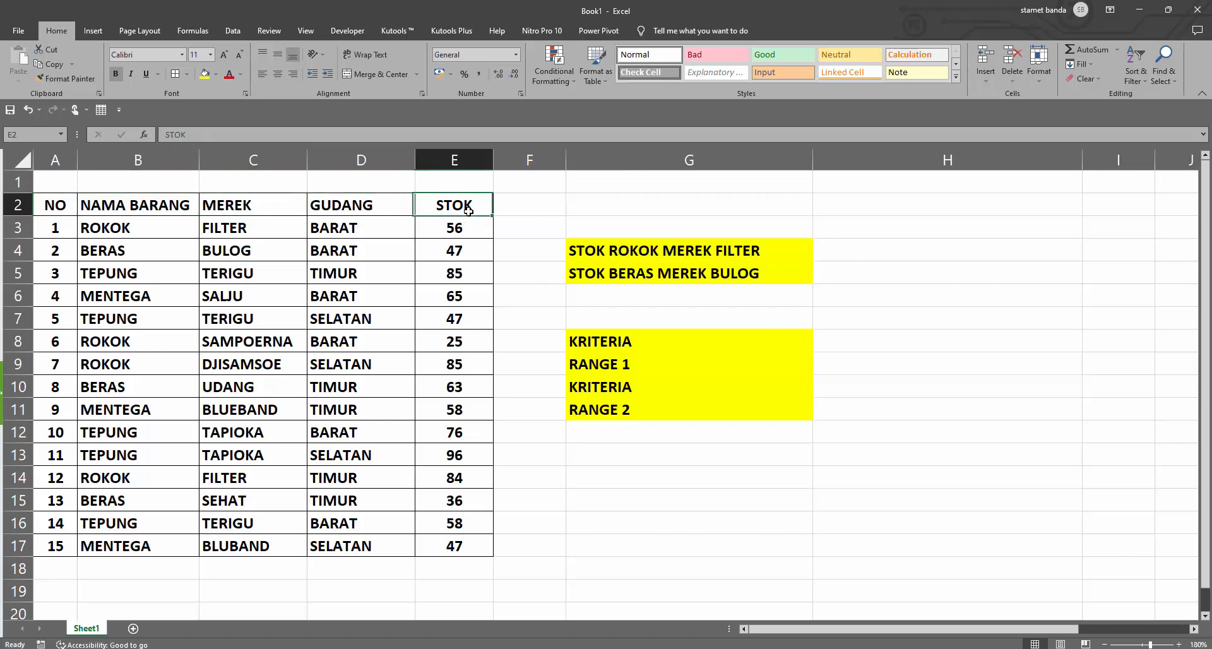
{"action": "left_click", "coordinate": [646, 252]}
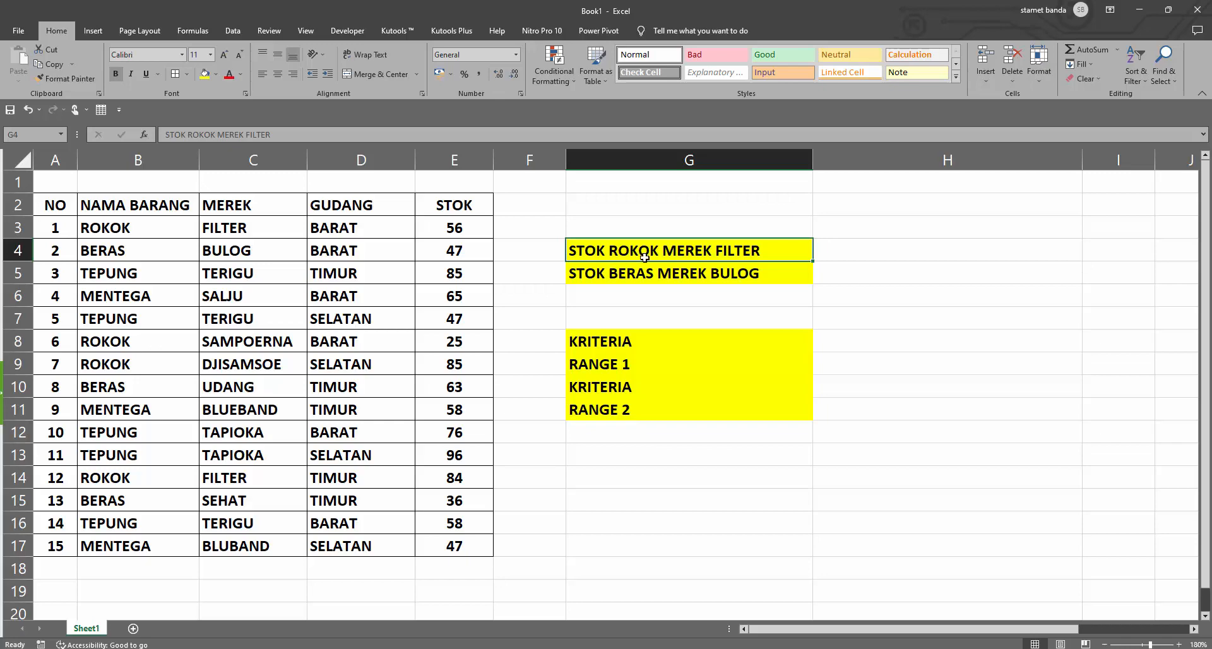
{"action": "left_click", "coordinate": [886, 253]}
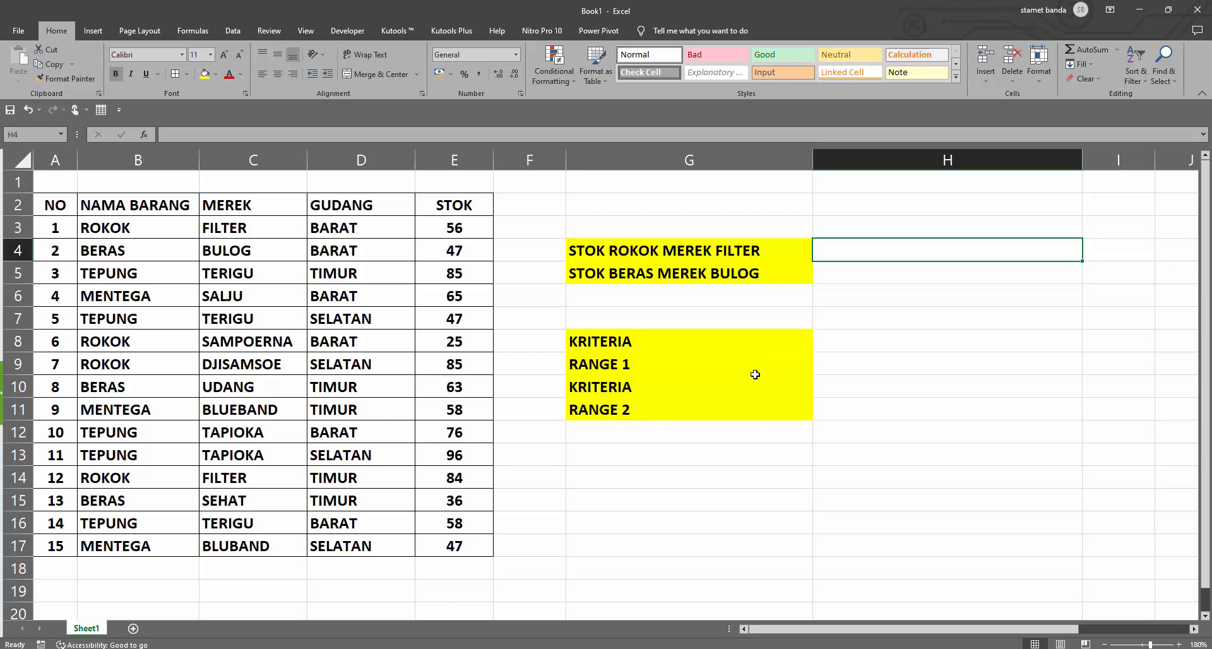
{"action": "left_click", "coordinate": [625, 254]}
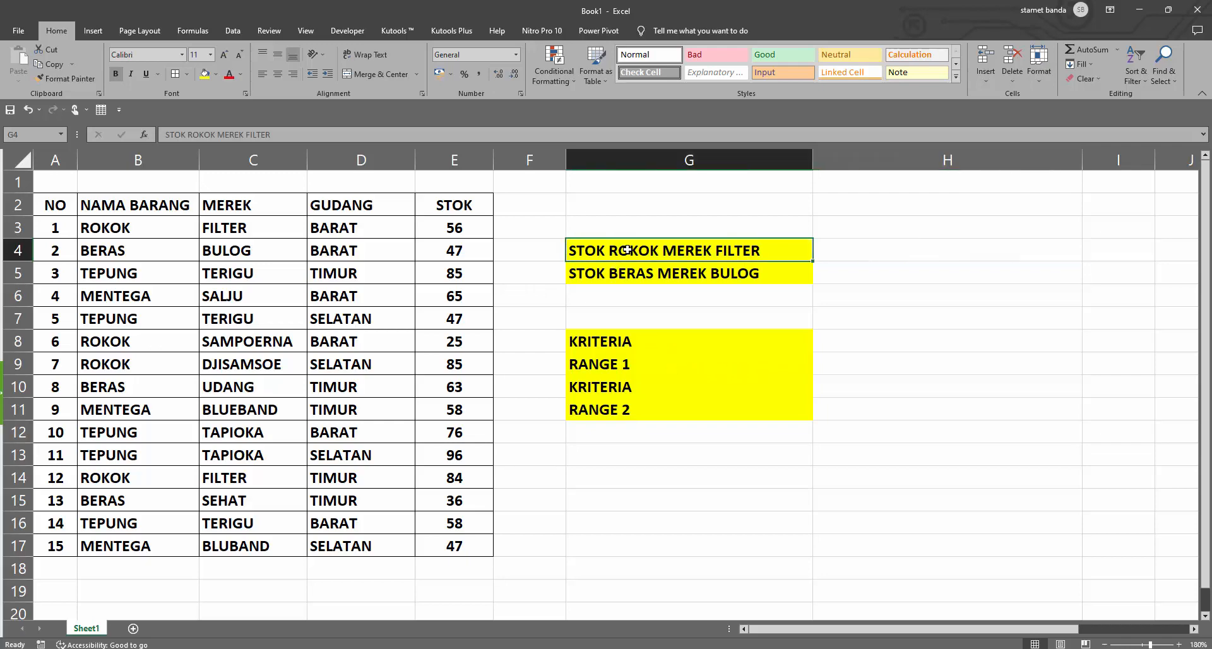
{"action": "left_click", "coordinate": [650, 273]}
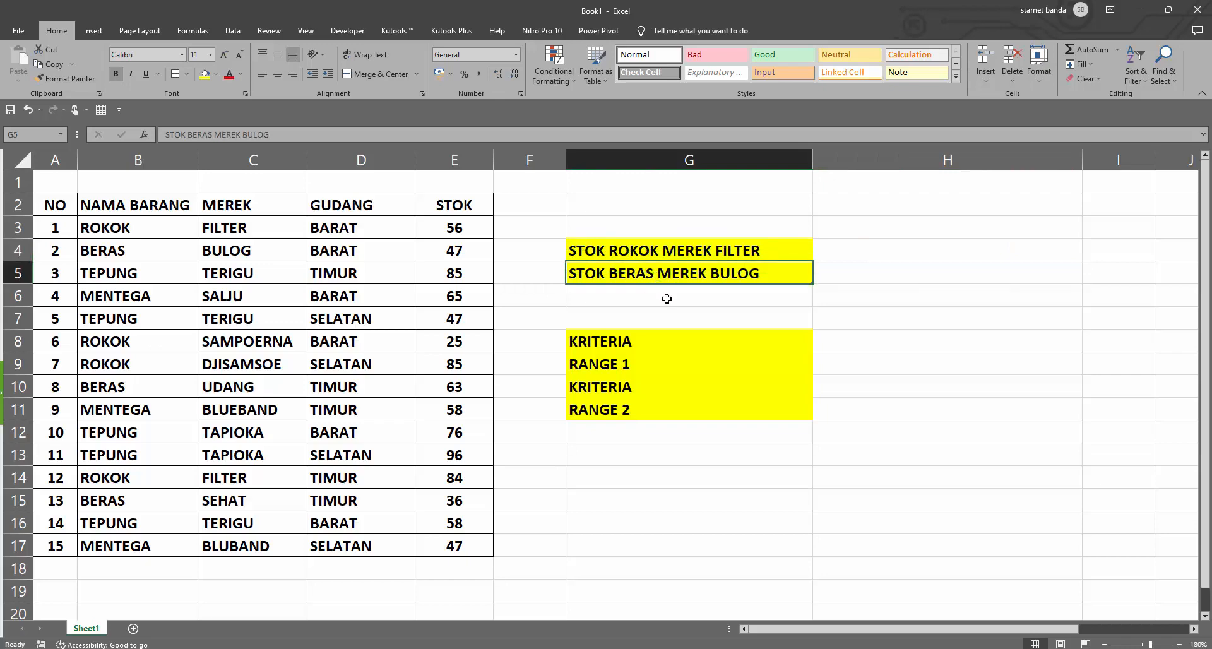
{"action": "left_click", "coordinate": [637, 250]}
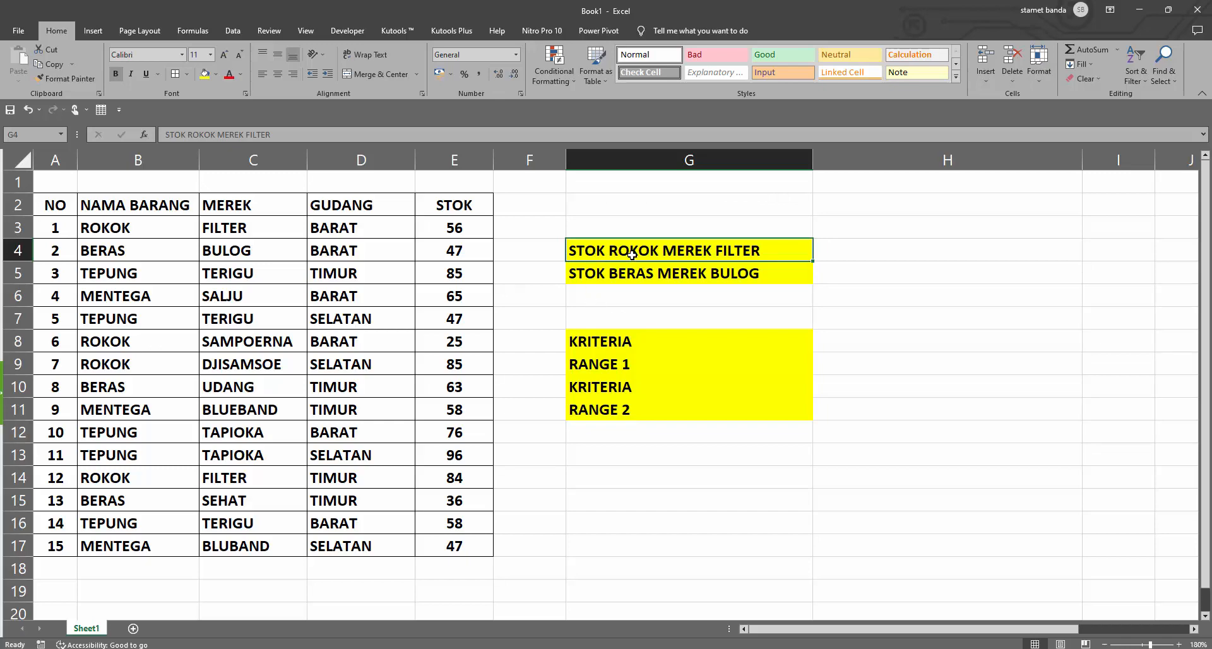
Enter NAMA BARANG in H8 as the first criterion for the ROKOK brand FILTER stock question
{"action": "left_click", "coordinate": [143, 206]}
{"action": "left_click", "coordinate": [119, 228]}
{"action": "left_click", "coordinate": [127, 206]}
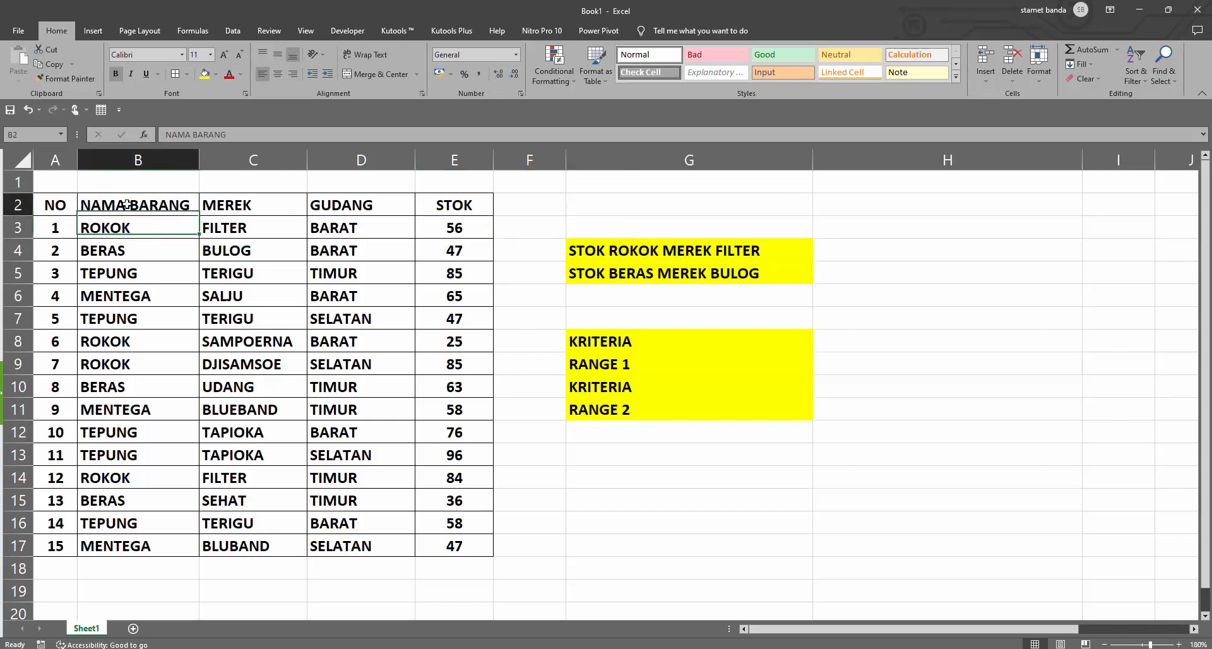
{"action": "left_click", "coordinate": [124, 231]}
{"action": "left_click", "coordinate": [133, 208]}
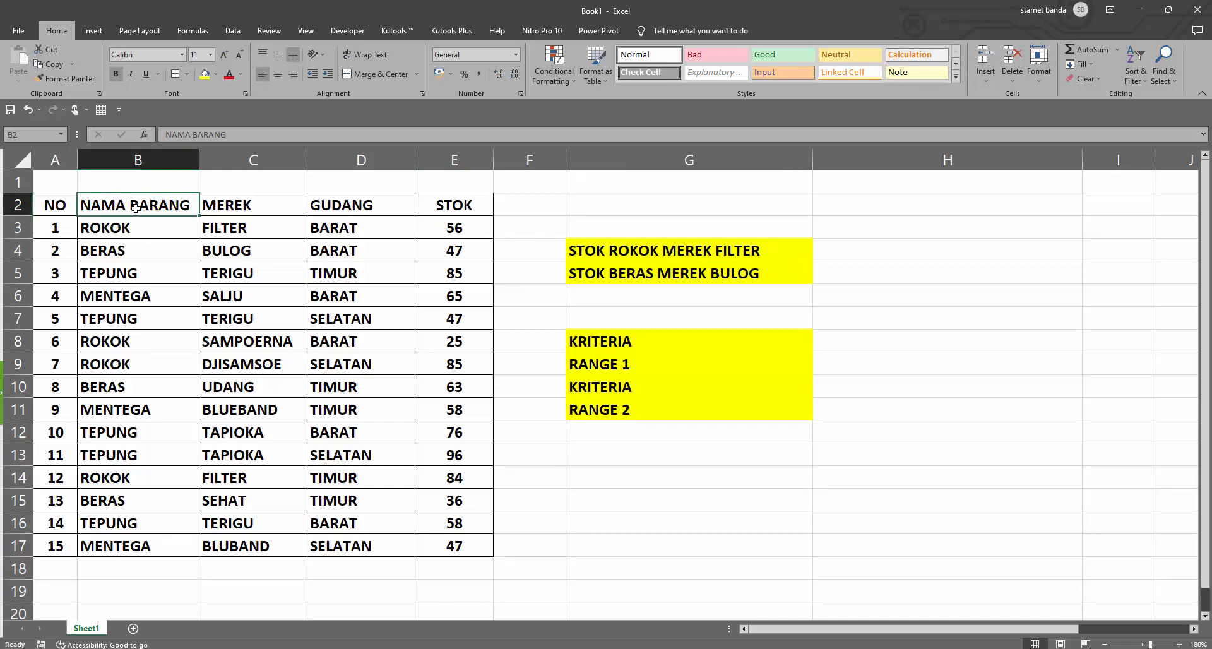
{"action": "left_click", "coordinate": [672, 349]}
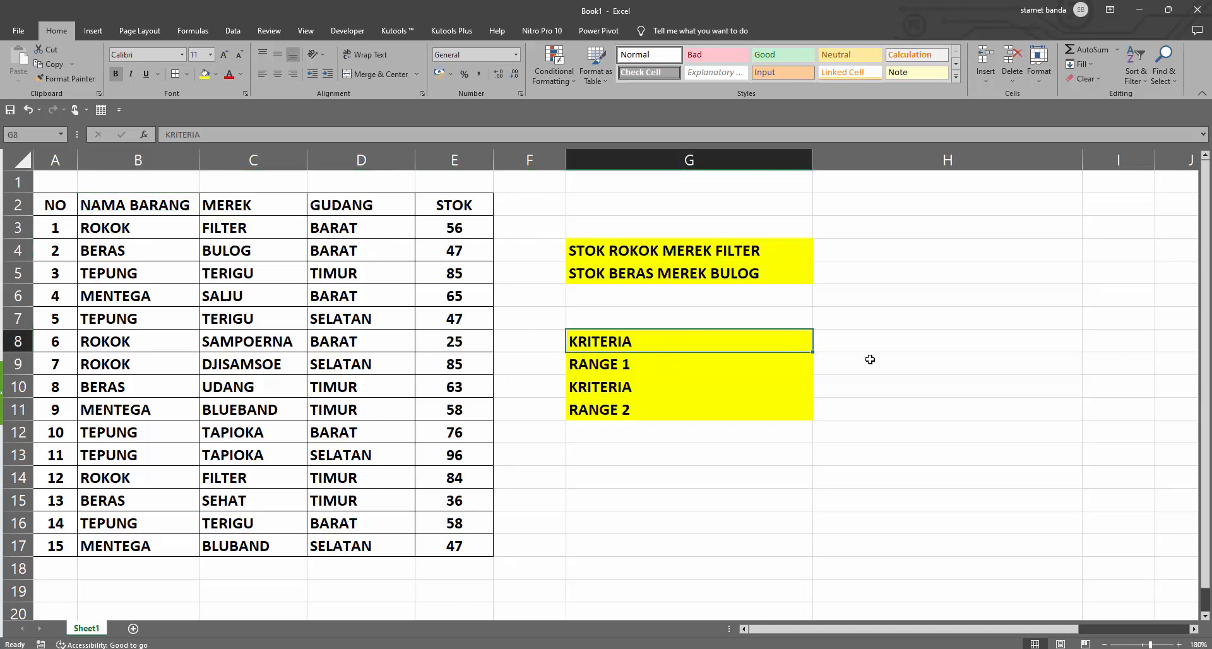
{"action": "left_click", "coordinate": [925, 340]}
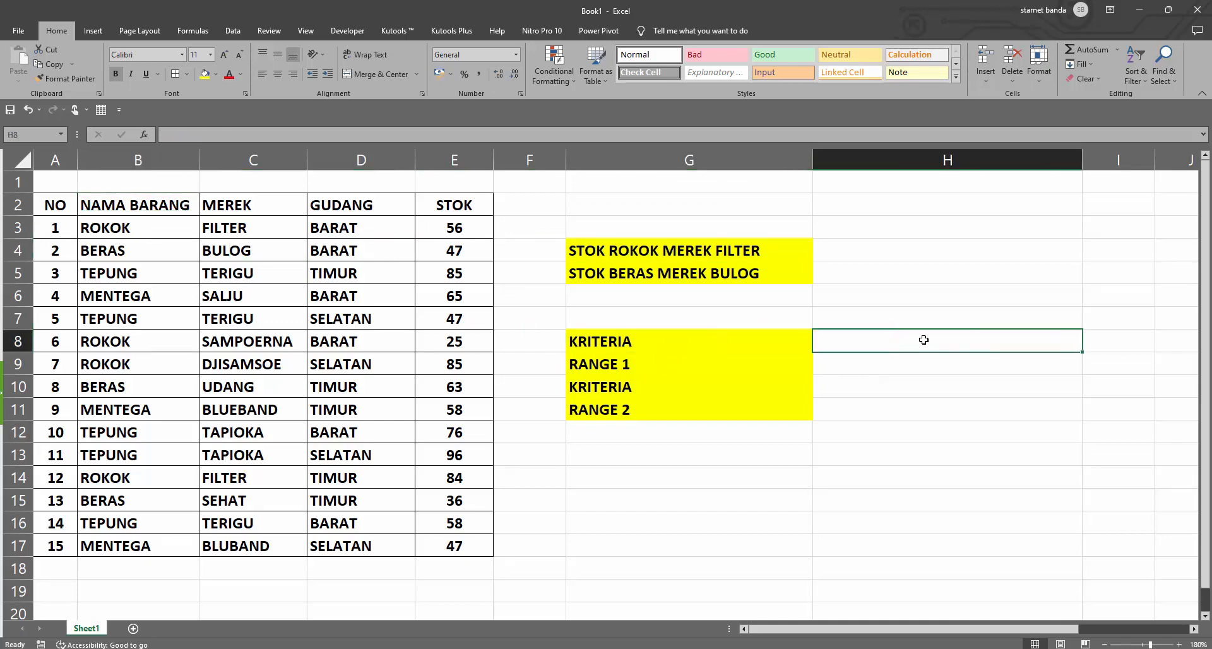
{"action": "type", "text": "NAMA BARANG"}
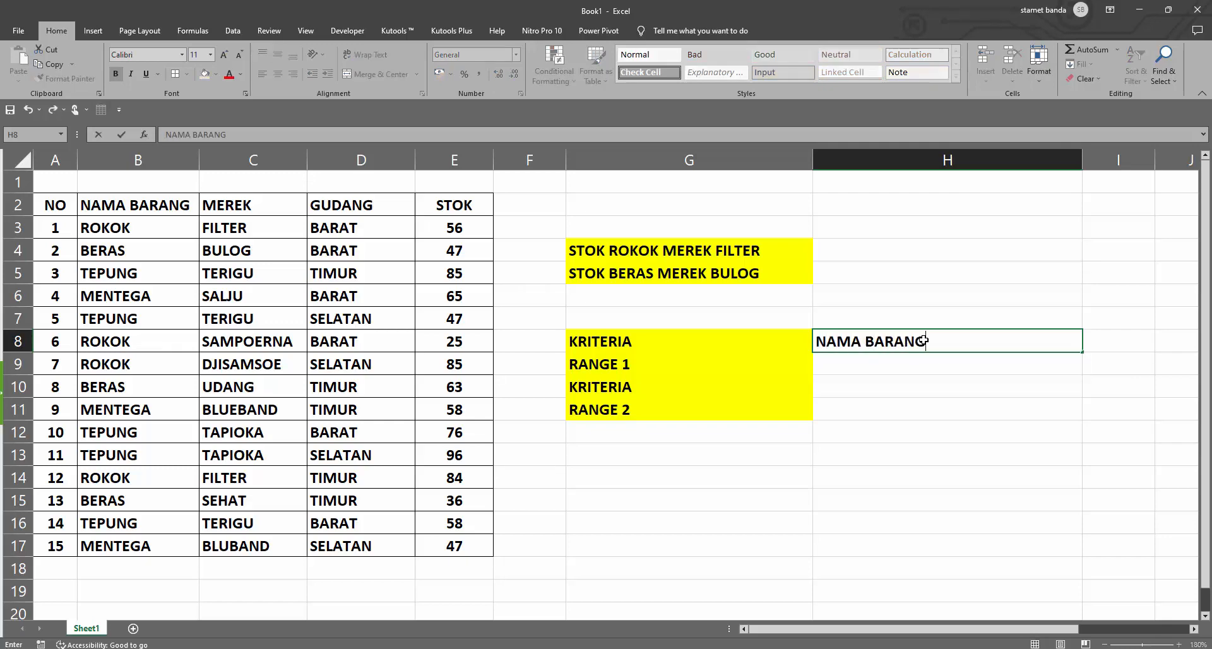
{"action": "key", "text": "Return"}
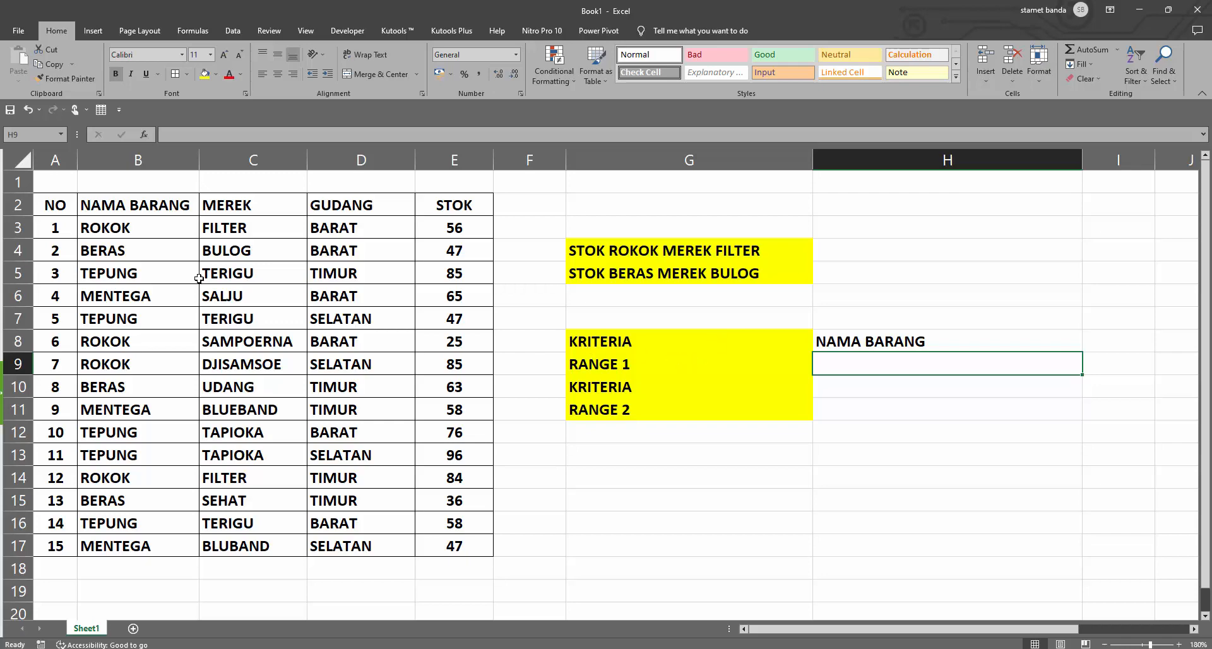
Enter ROKOK in H9 as the RANGE 1 value, matching the item name in the stock table
{"action": "left_click", "coordinate": [129, 226]}
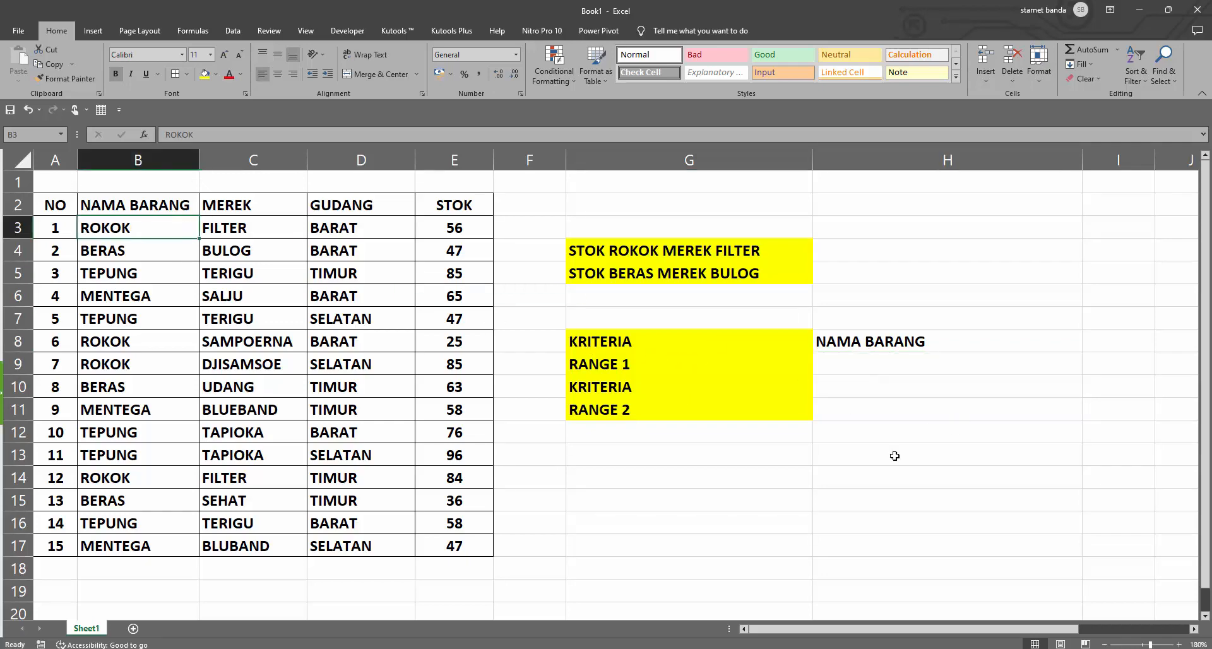
{"action": "left_click", "coordinate": [870, 370]}
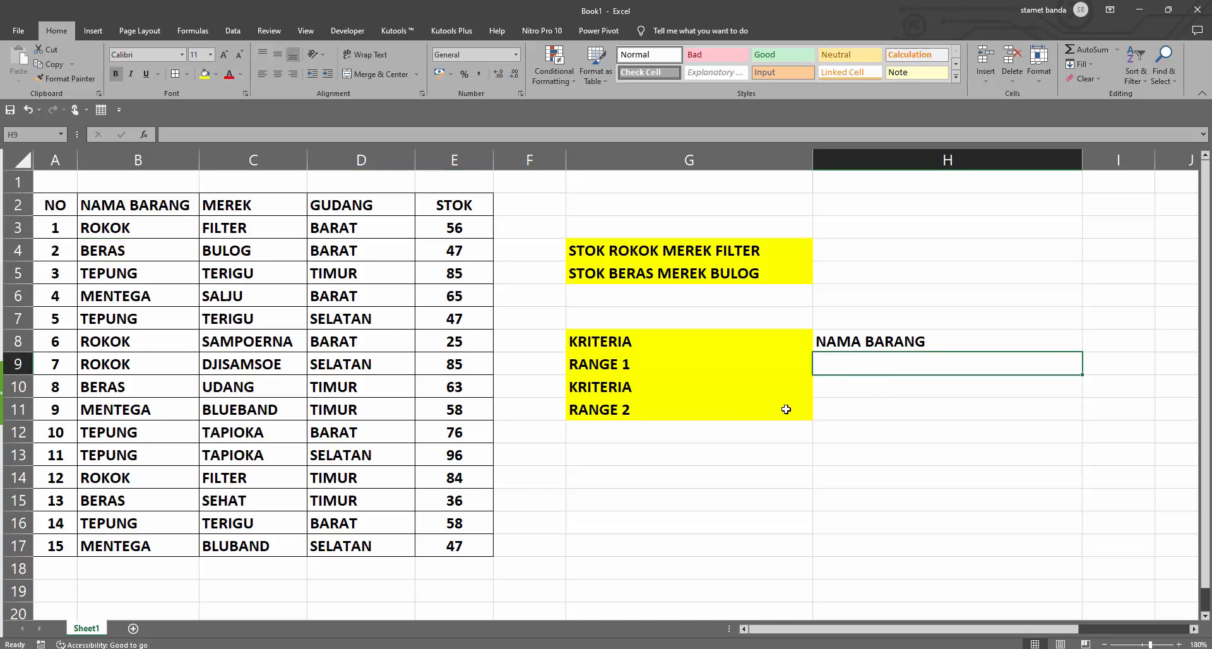
{"action": "type", "text": "ROKOK"}
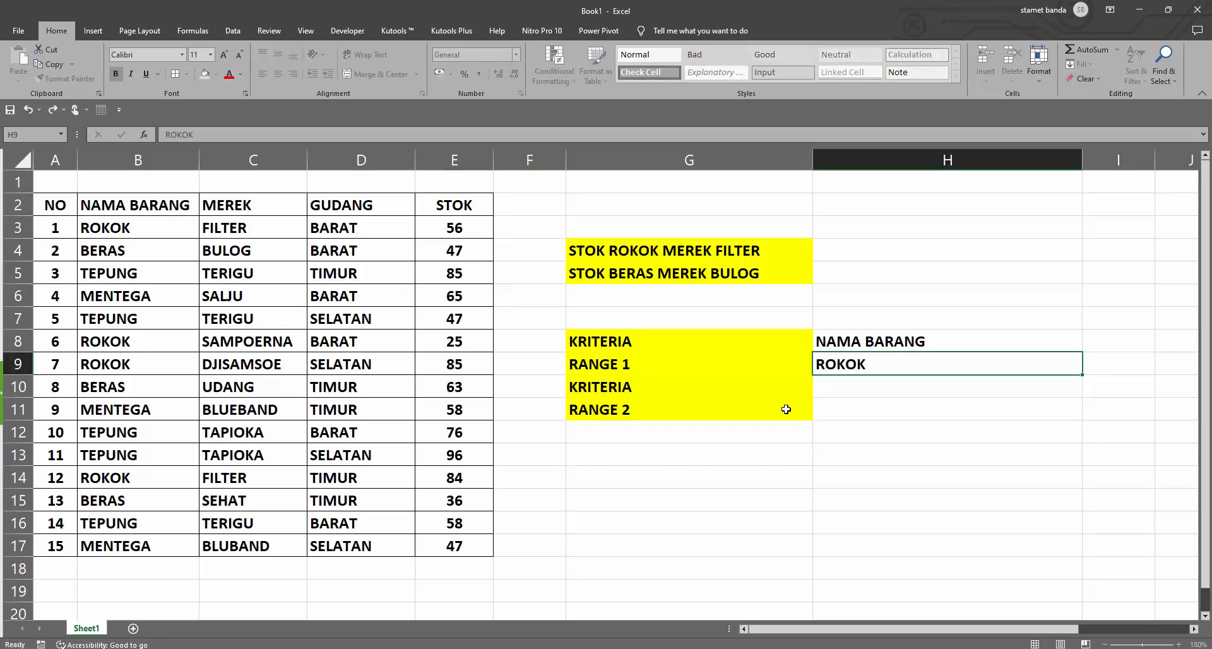
{"action": "key", "text": "Return"}
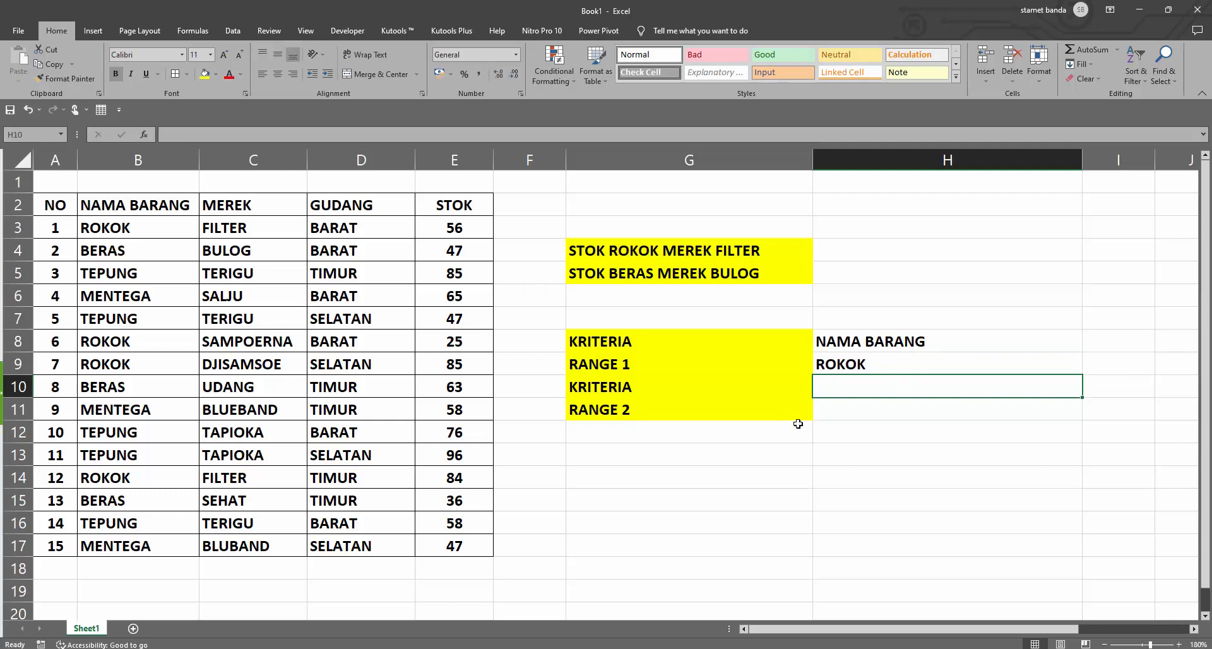
Enter MEREK in H10 as the second criterion and FILTER in H11 as the RANGE 2 value
{"action": "left_click", "coordinate": [632, 387]}
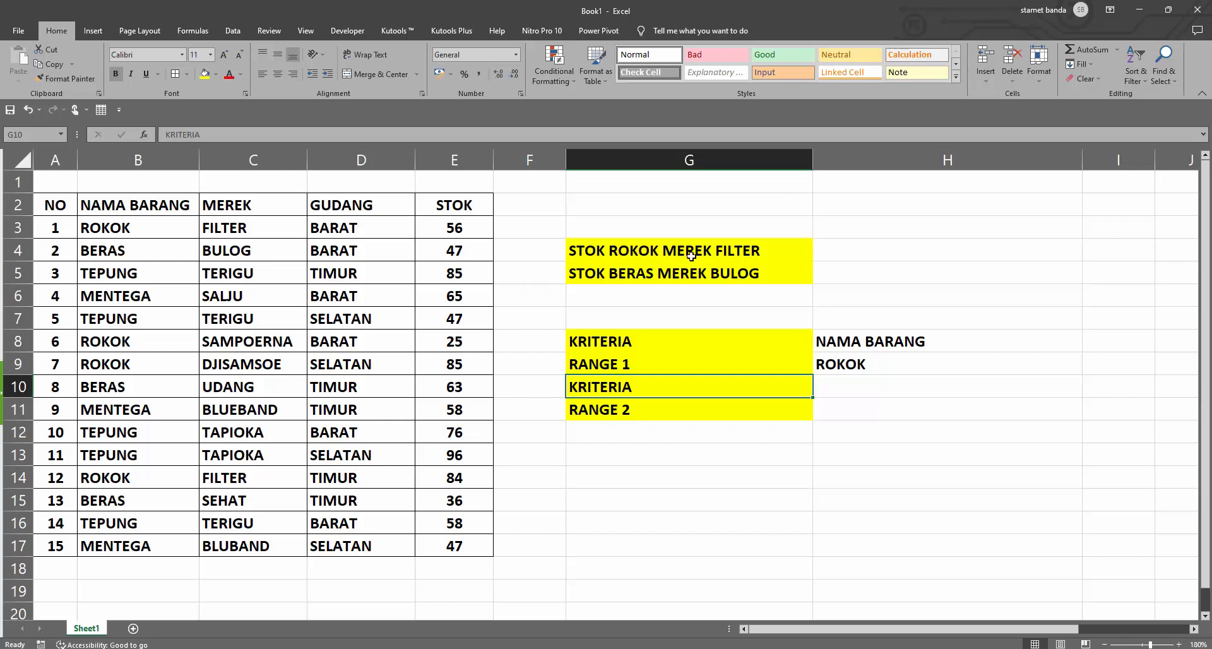
{"action": "left_click", "coordinate": [887, 382]}
{"action": "type", "text": "M"}
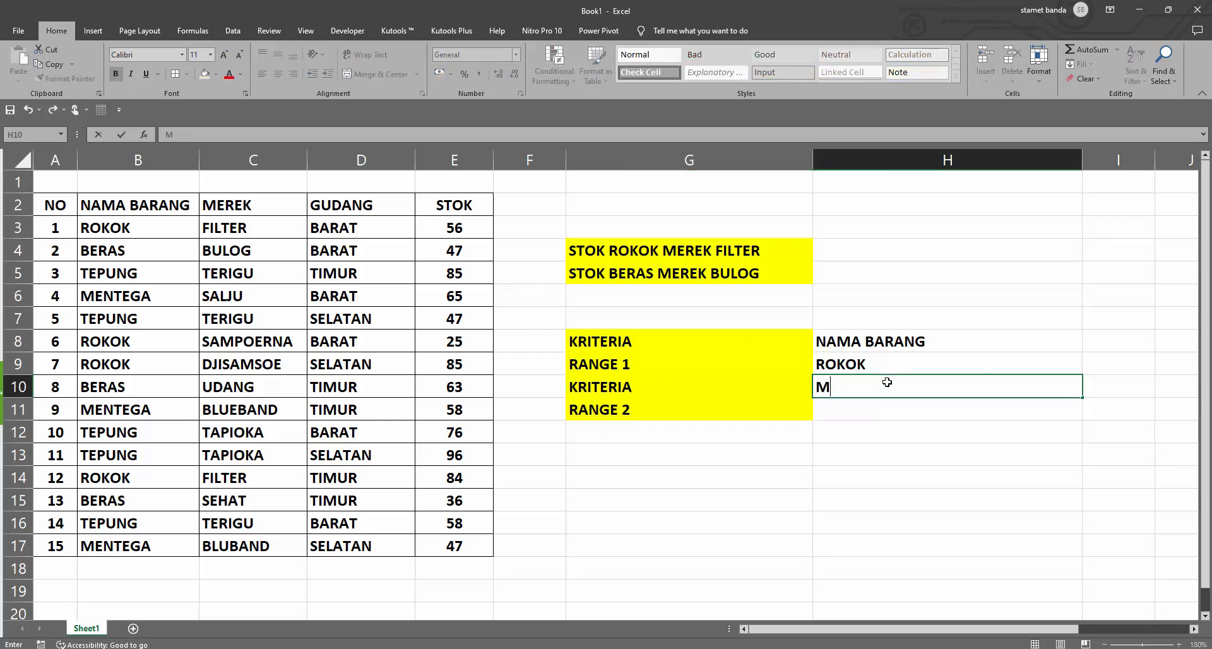
{"action": "type", "text": "EREK"}
{"action": "key", "text": "Return"}
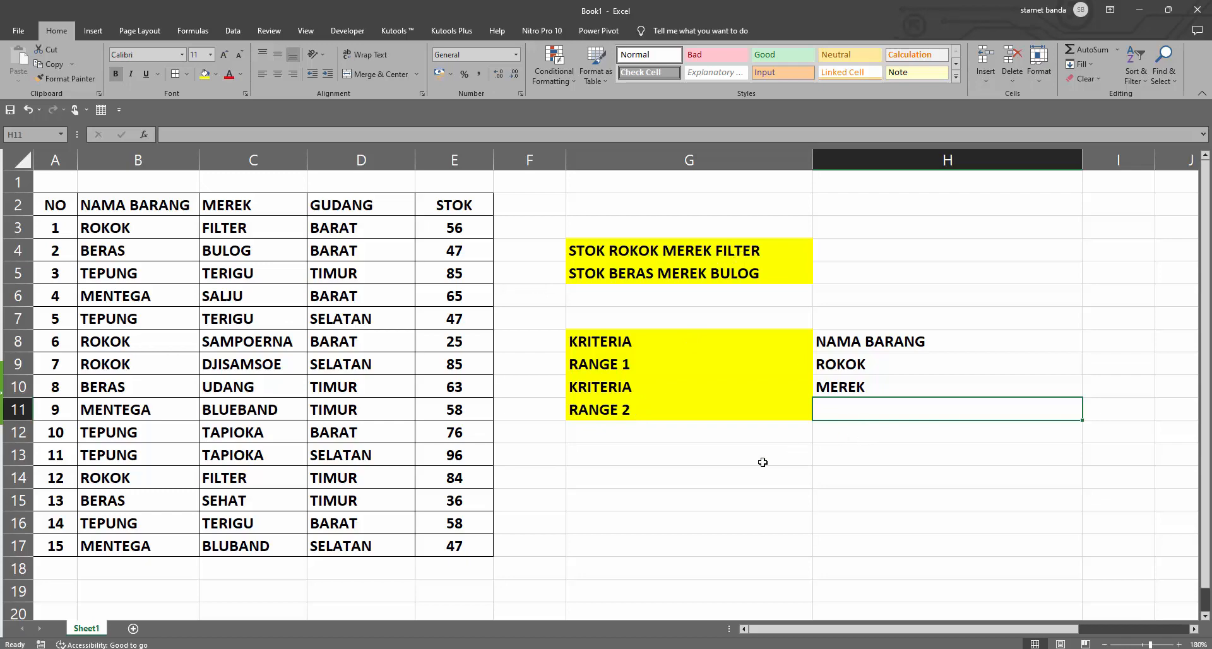
{"action": "type", "text": "FILTER"}
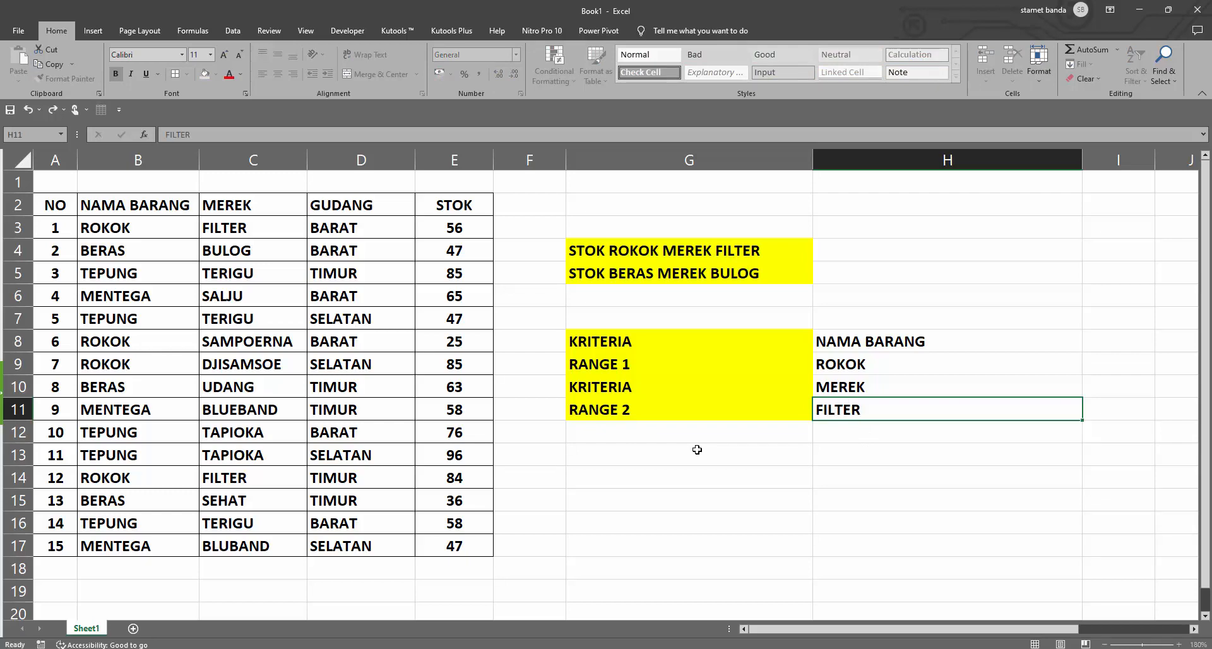
{"action": "key", "text": "Return"}
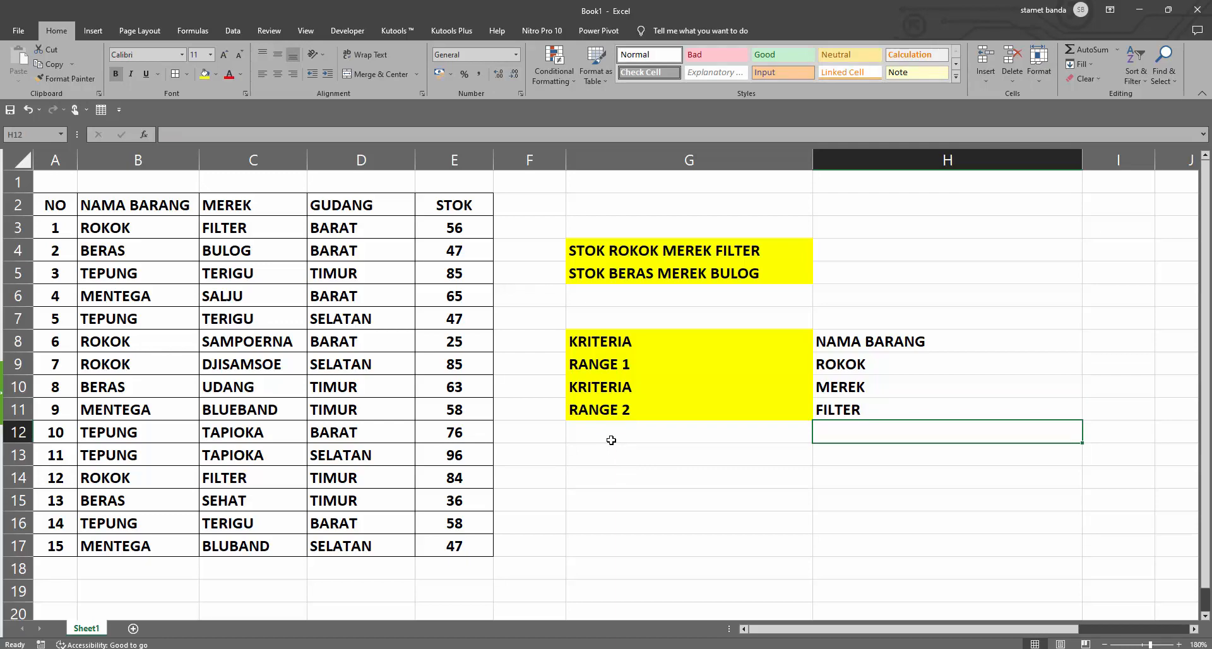
Review how the criteria and range labels in G8:G11 relate to the stock question in G4 and the NAMA BARANG and MEREK columns
{"action": "left_click", "coordinate": [882, 245]}
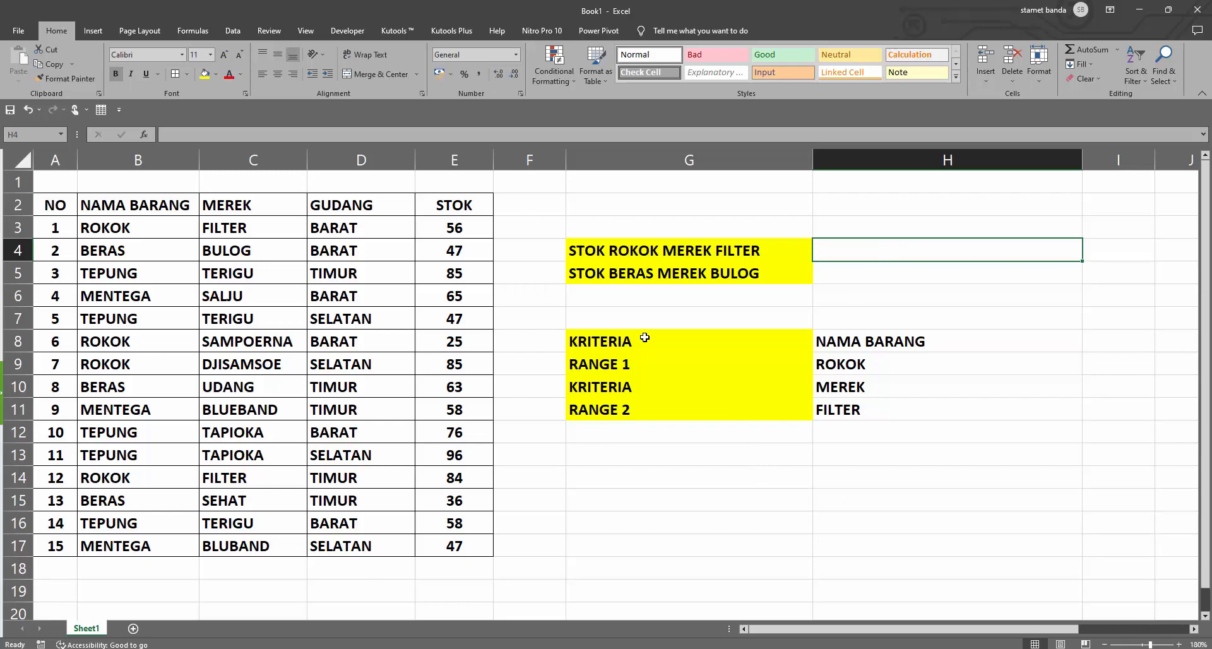
{"action": "left_click_drag", "start_coordinate": [645, 338], "coordinate": [642, 414]}
{"action": "left_click", "coordinate": [661, 482]}
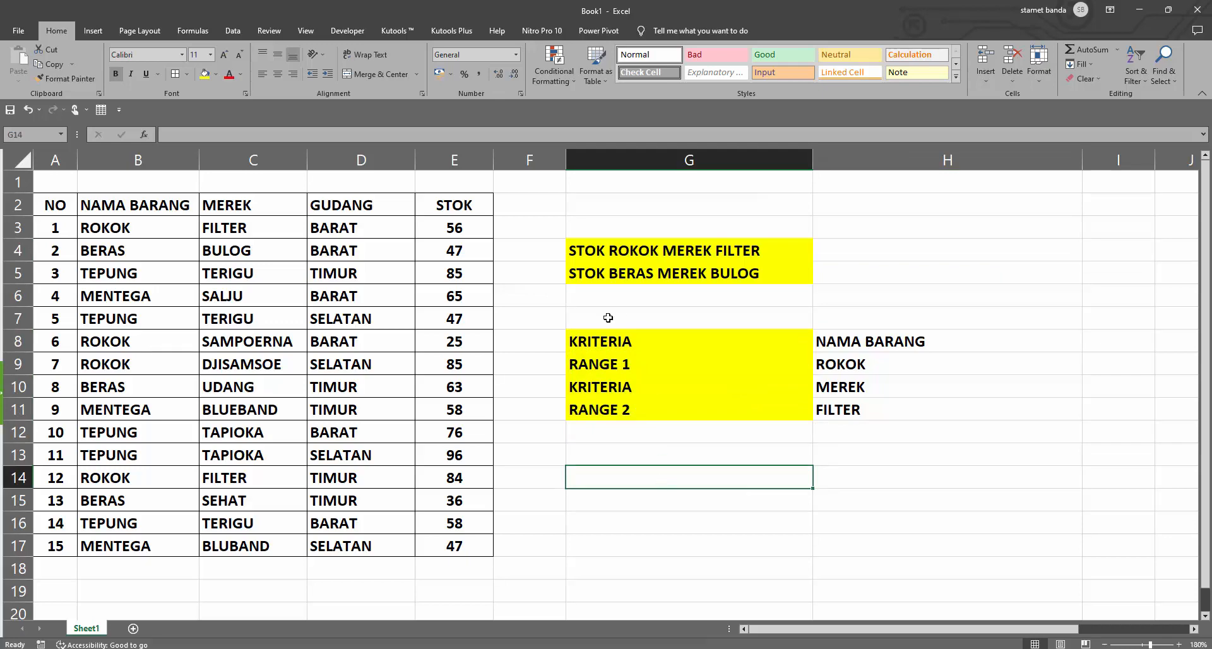
{"action": "left_click", "coordinate": [641, 338]}
{"action": "left_click_drag", "start_coordinate": [642, 362], "coordinate": [653, 422]}
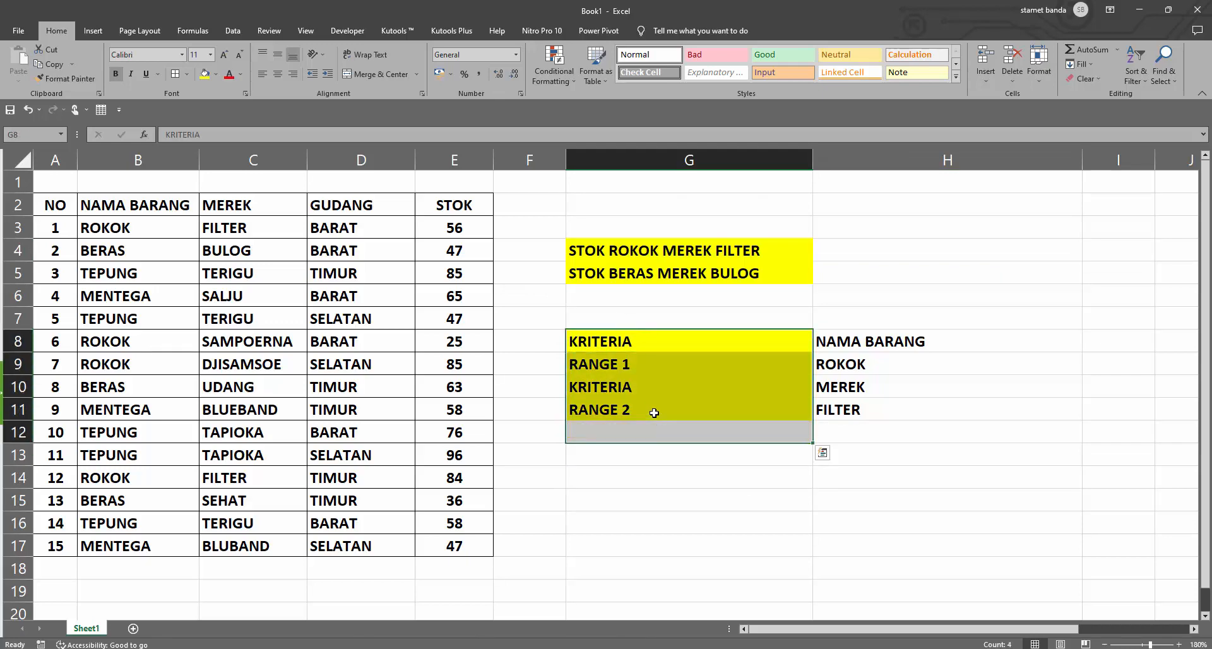
{"action": "left_click", "coordinate": [629, 362]}
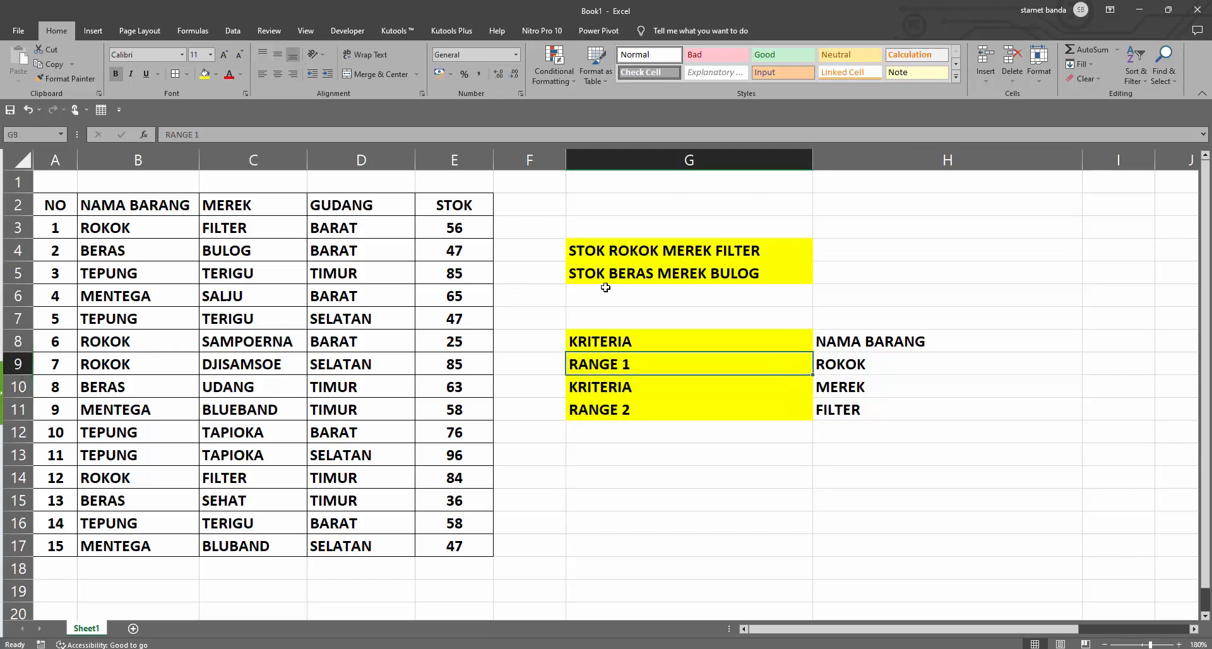
{"action": "key", "text": "Up"}
{"action": "left_click", "coordinate": [636, 253]}
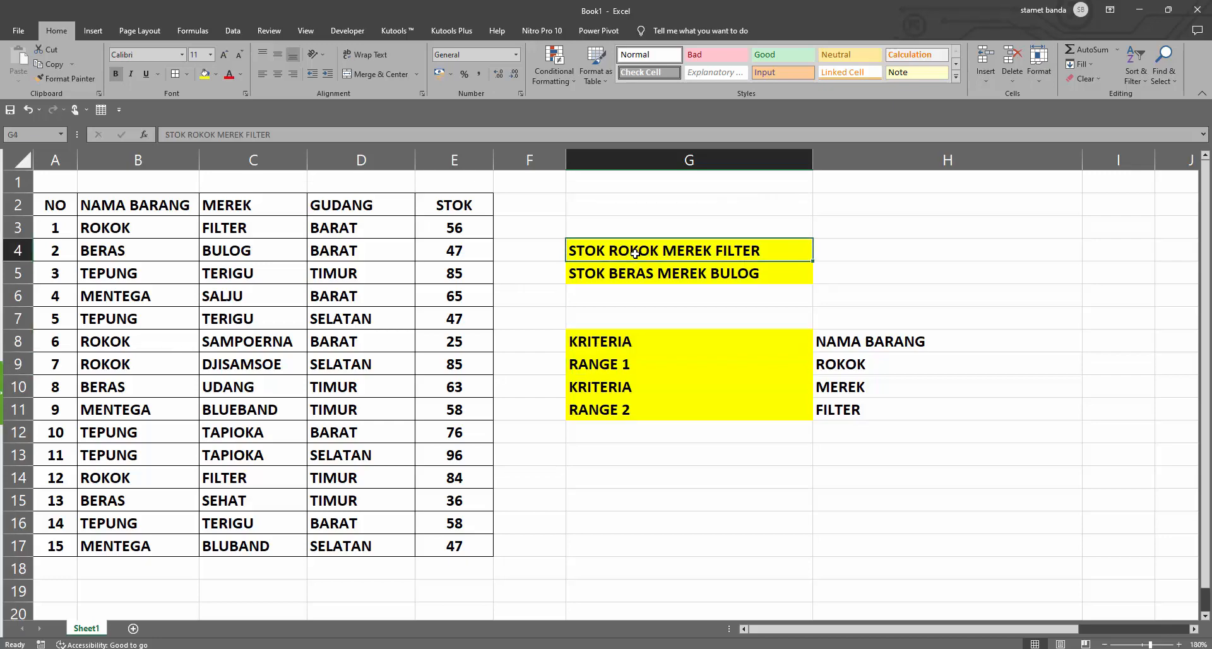
{"action": "left_click", "coordinate": [129, 207]}
{"action": "left_click", "coordinate": [135, 228]}
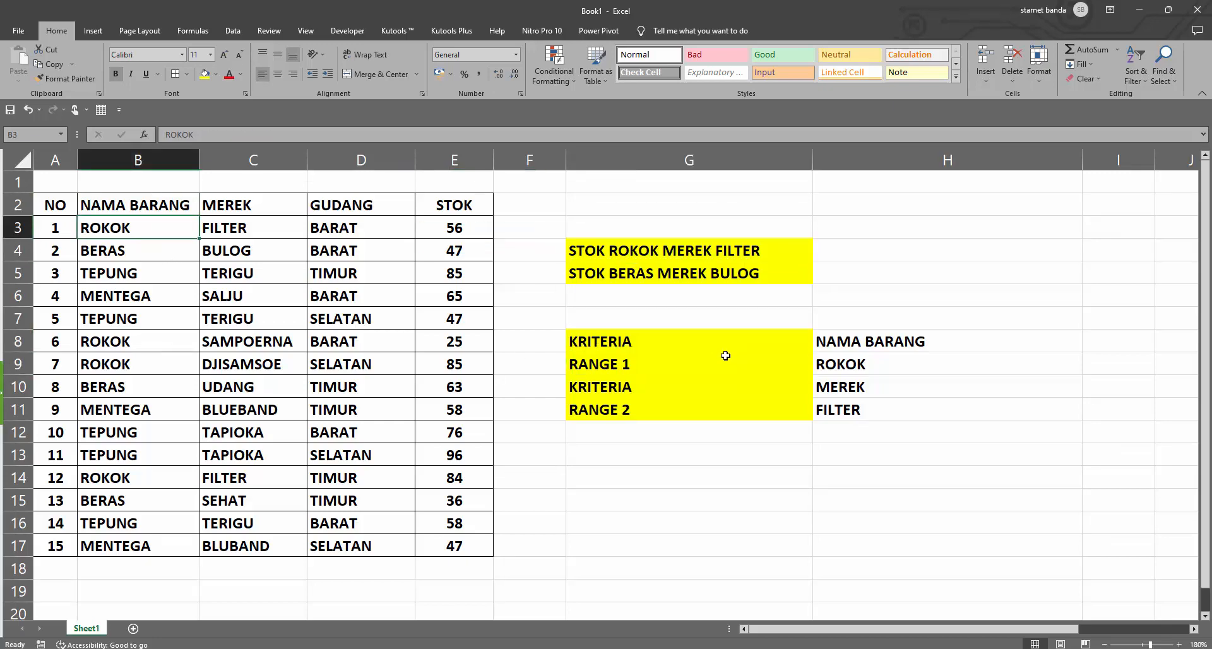
{"action": "left_click", "coordinate": [707, 381]}
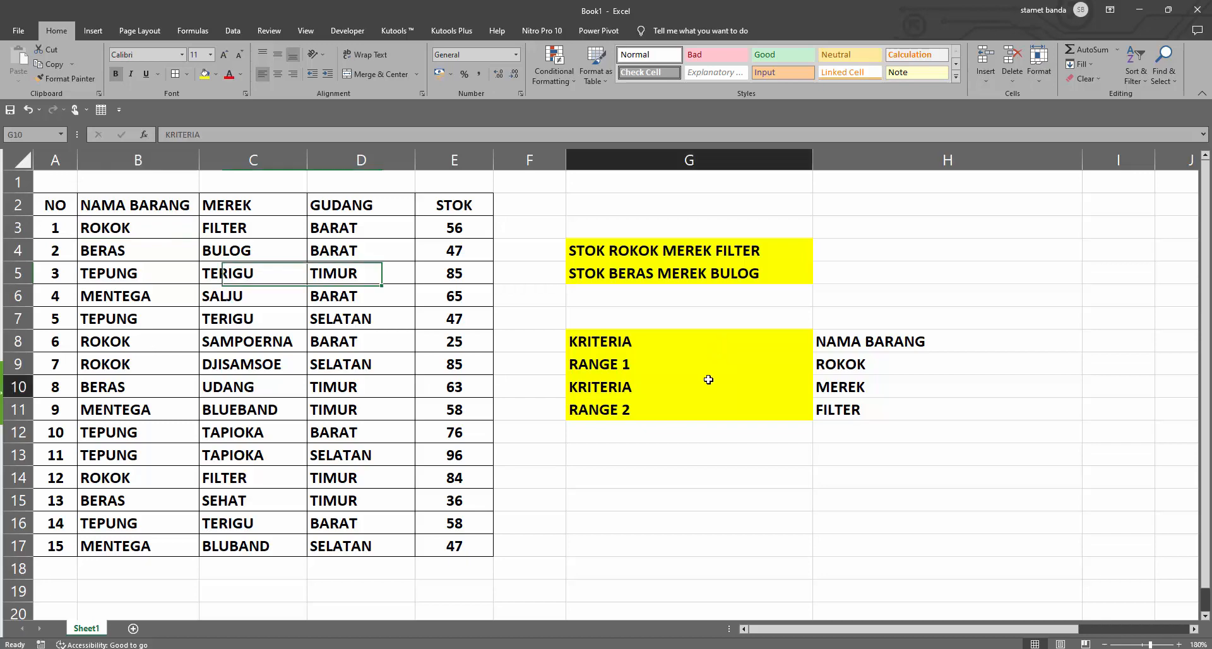
{"action": "left_click", "coordinate": [688, 251]}
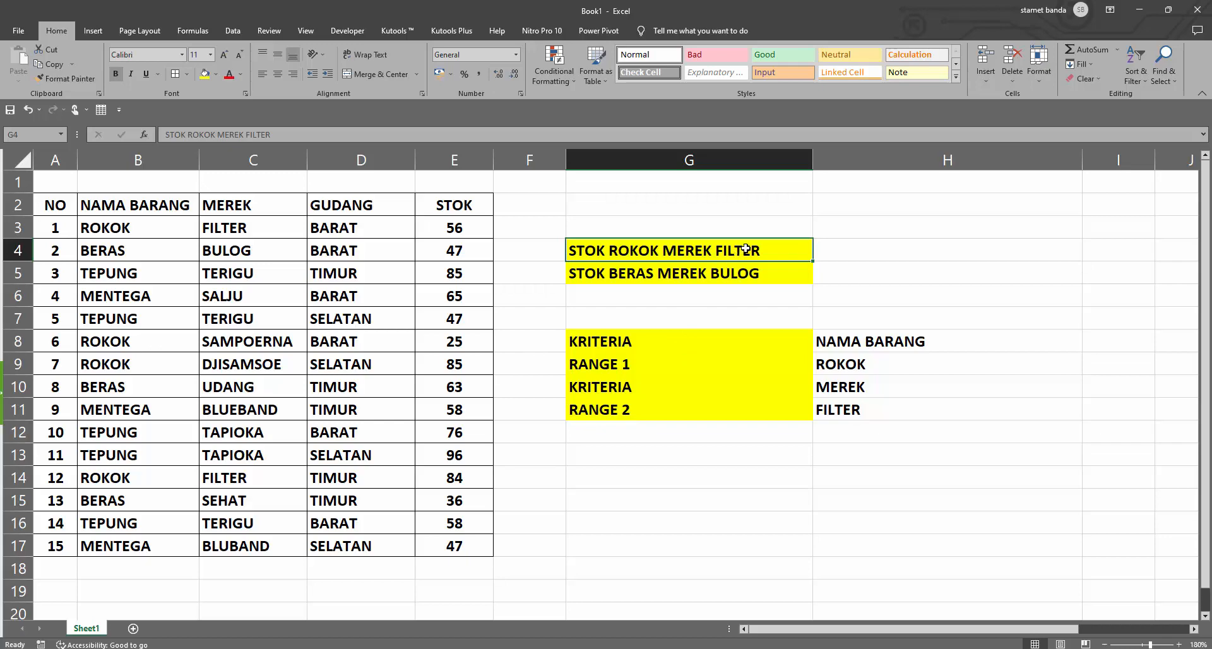
{"action": "key", "text": "Down"}
{"action": "left_click", "coordinate": [798, 366]}
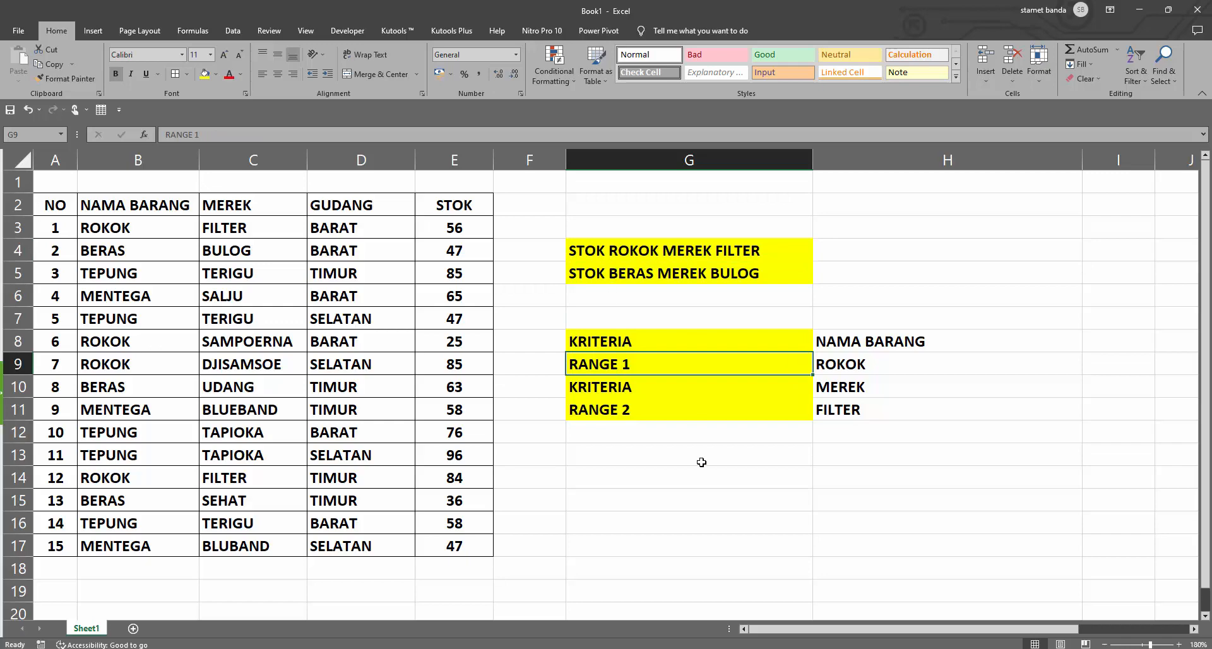
{"action": "left_click", "coordinate": [687, 413]}
{"action": "left_click", "coordinate": [733, 254]}
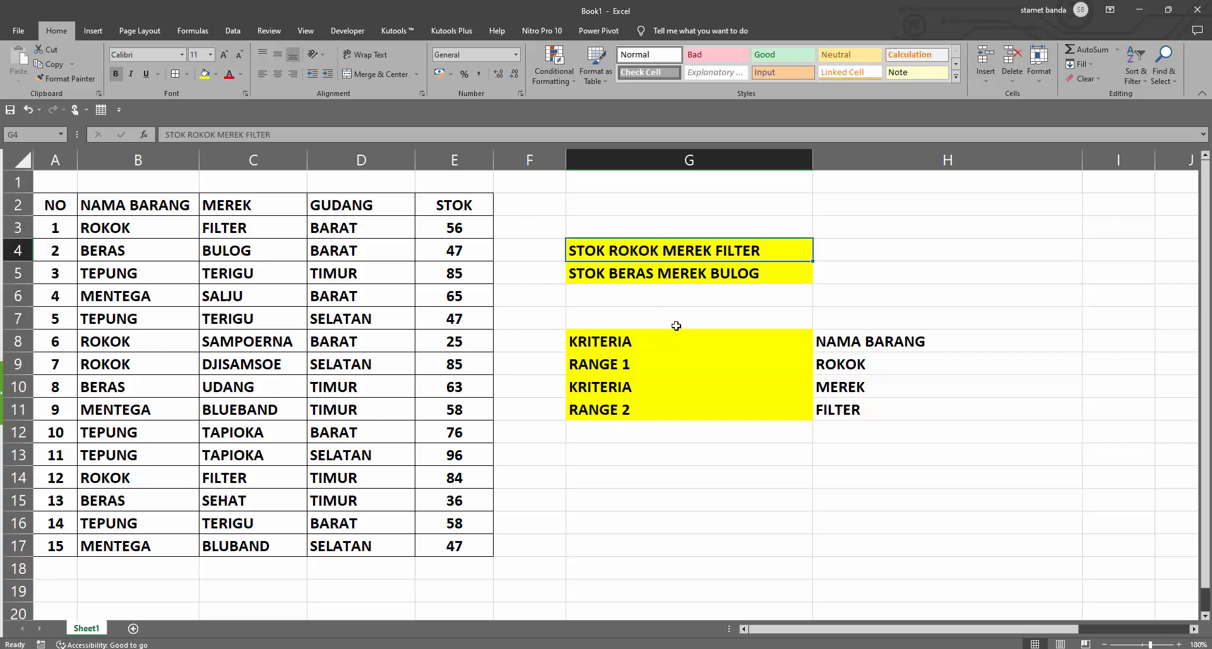
Start a SUMIFS formula in H4 with the STOK values E3:E17 as the sum range
{"action": "left_click", "coordinate": [891, 247]}
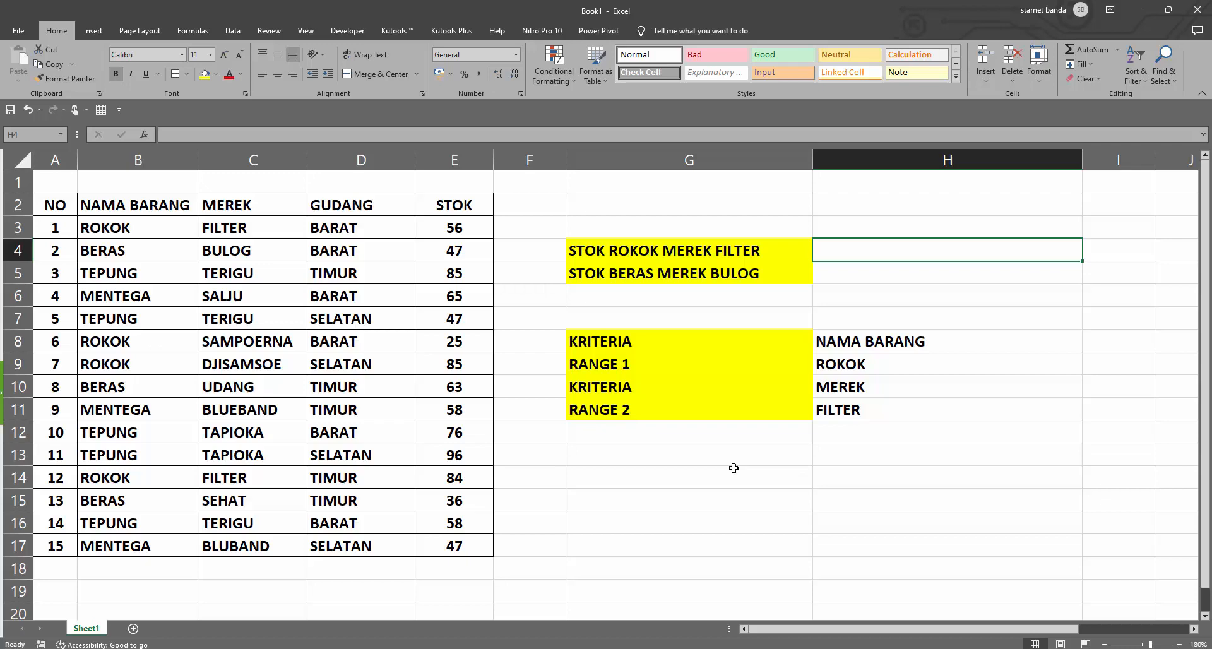
{"action": "type", "text": "="}
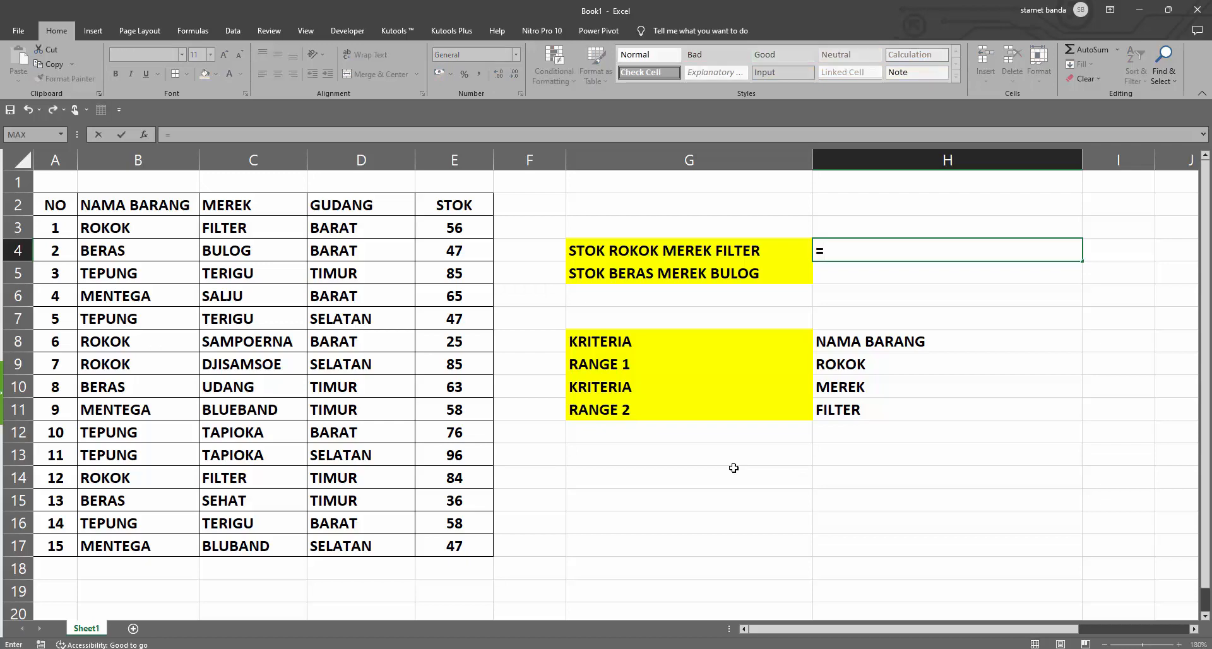
{"action": "type", "text": "SUMIF"}
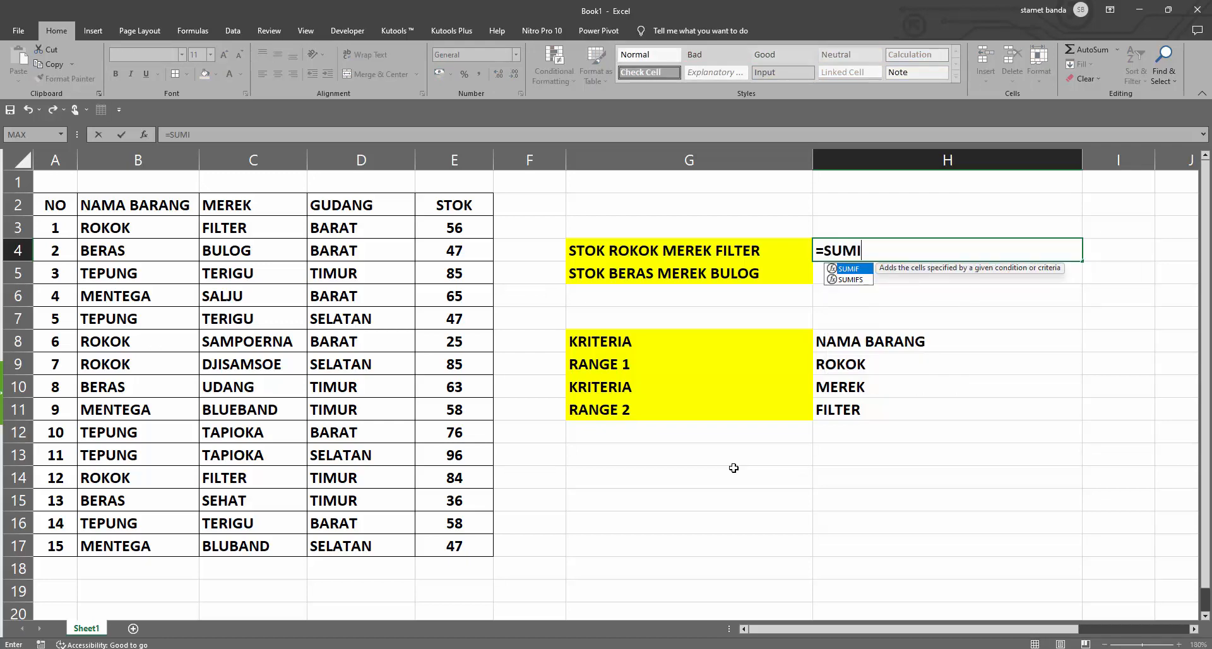
{"action": "double_click", "coordinate": [852, 279]}
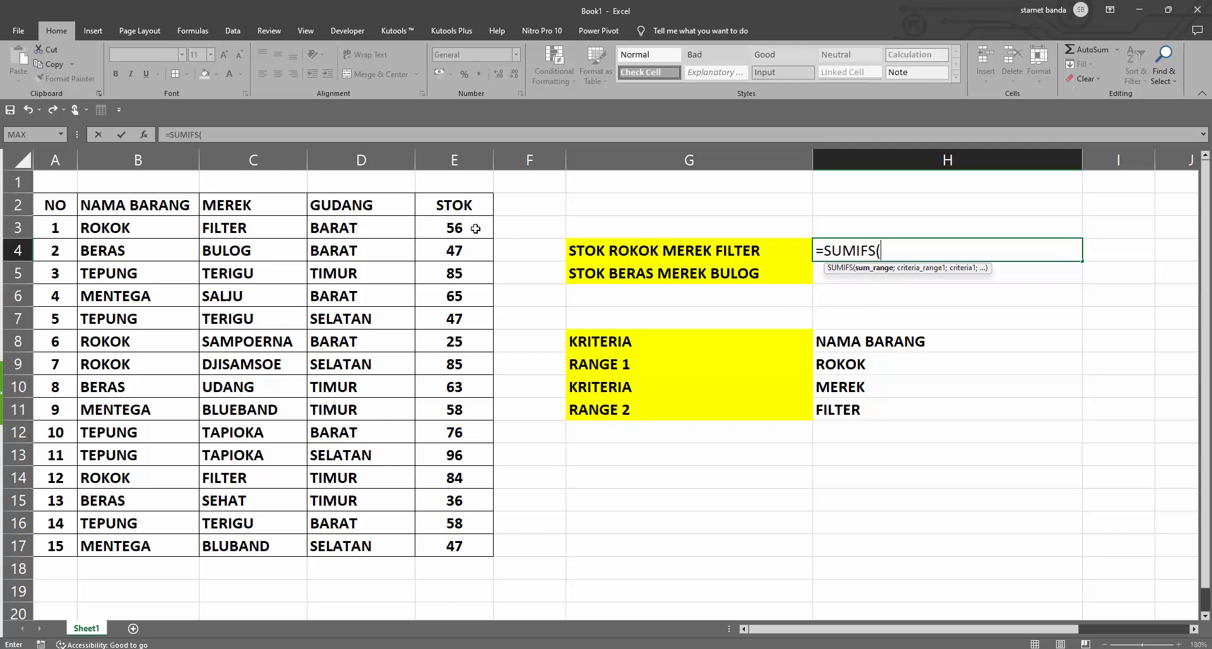
{"action": "left_click", "coordinate": [466, 228]}
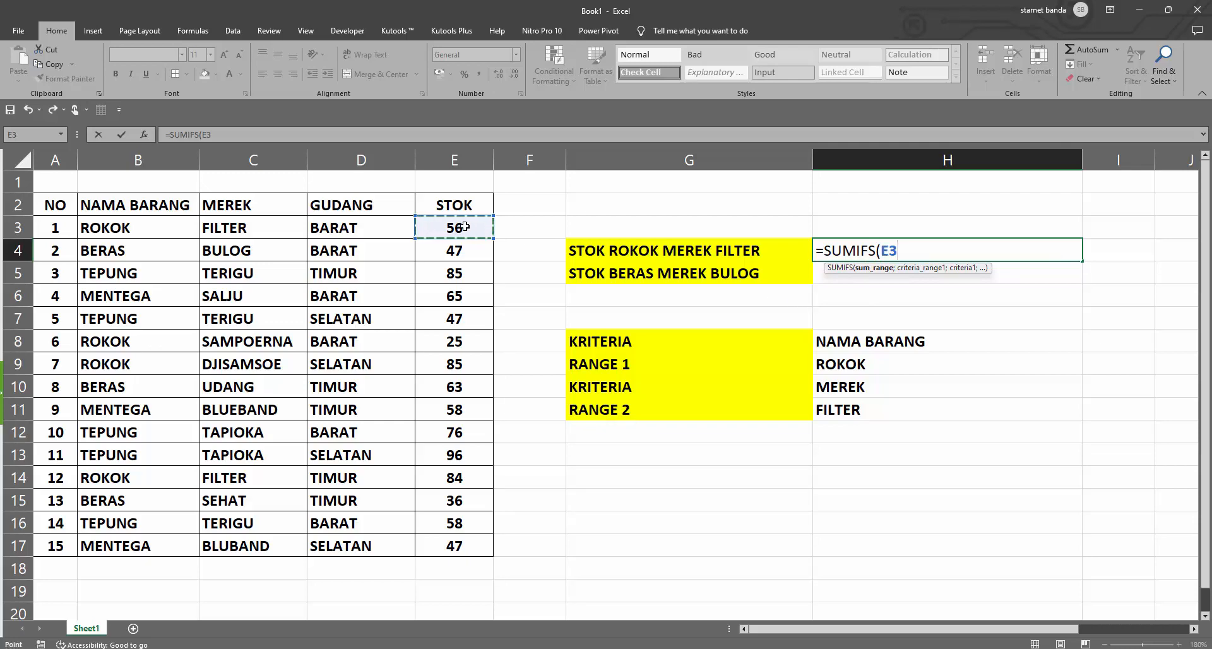
{"action": "key", "text": "ctrl+shift+Down"}
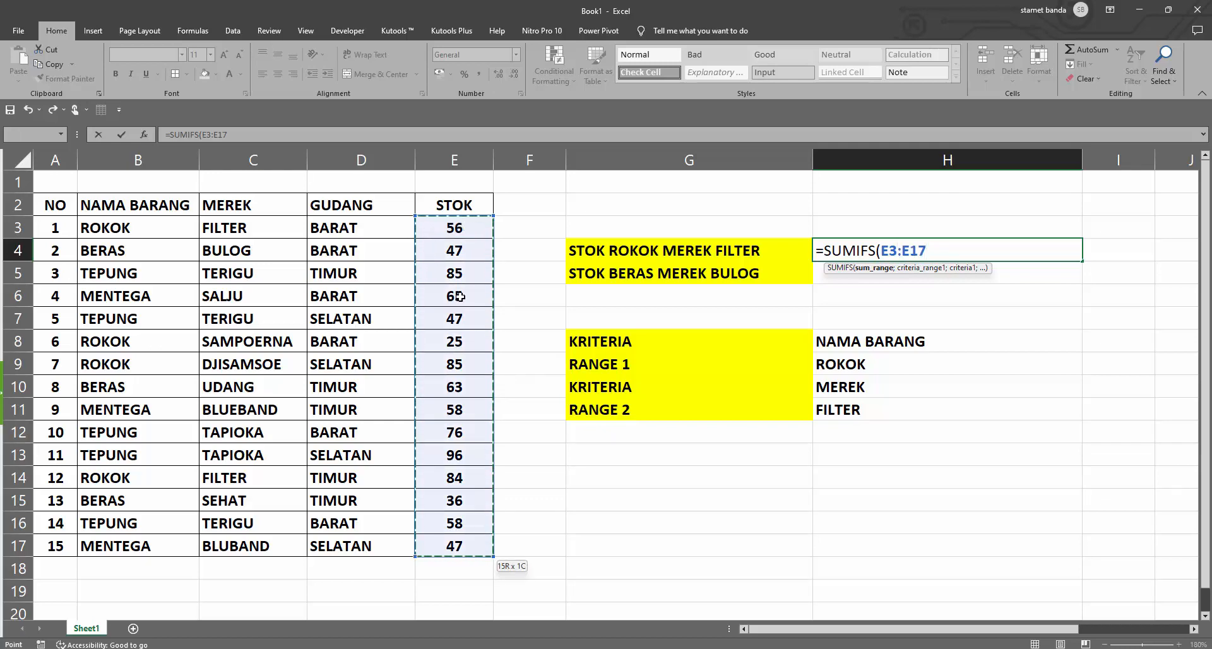
{"action": "type", "text": ";"}
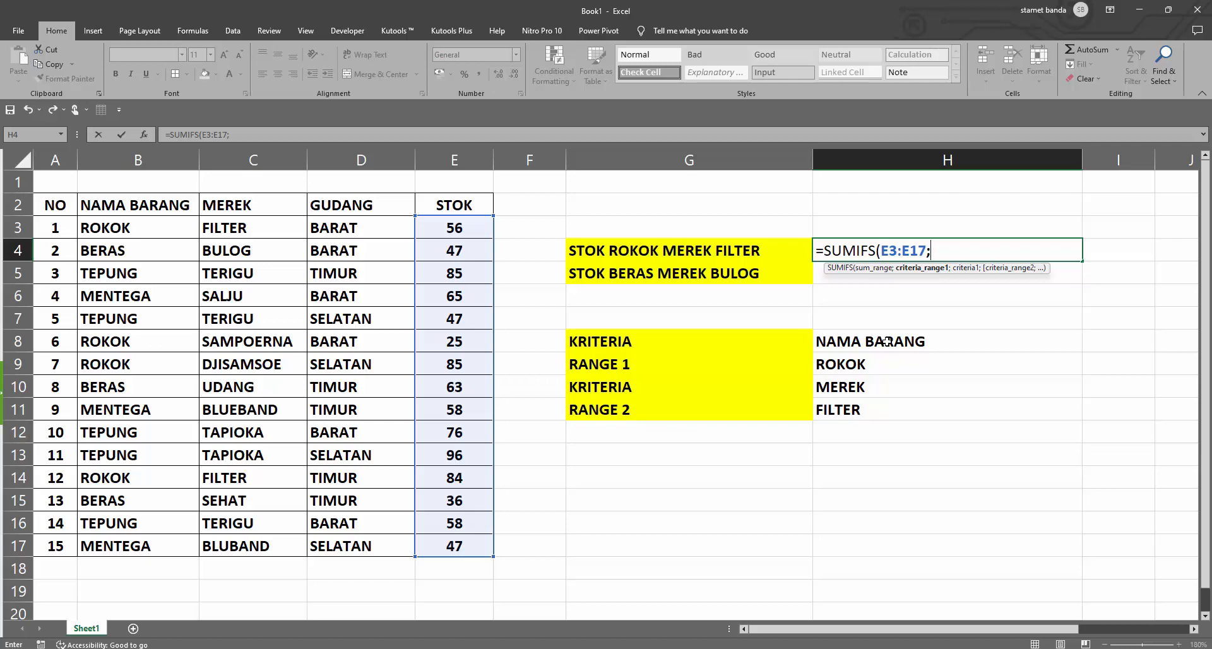
Add the NAMA BARANG range B3:B17 with the criterion "ROKOK" to the SUMIFS formula
{"action": "left_click", "coordinate": [133, 224]}
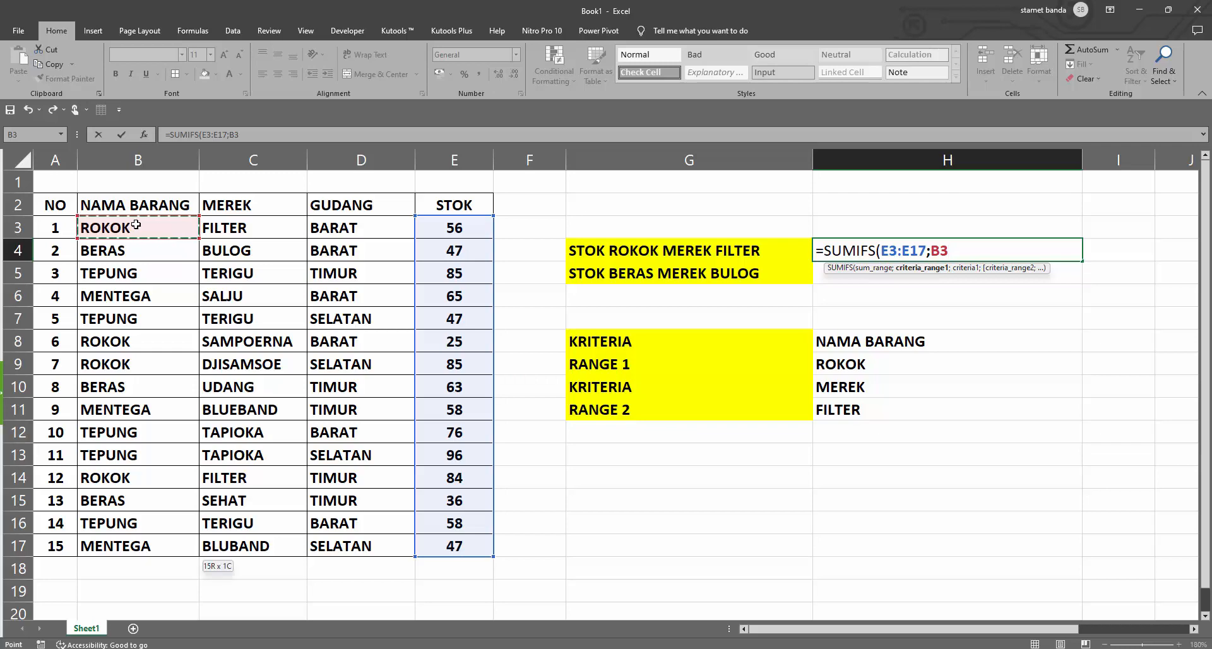
{"action": "key", "text": "ctrl+shift+Down"}
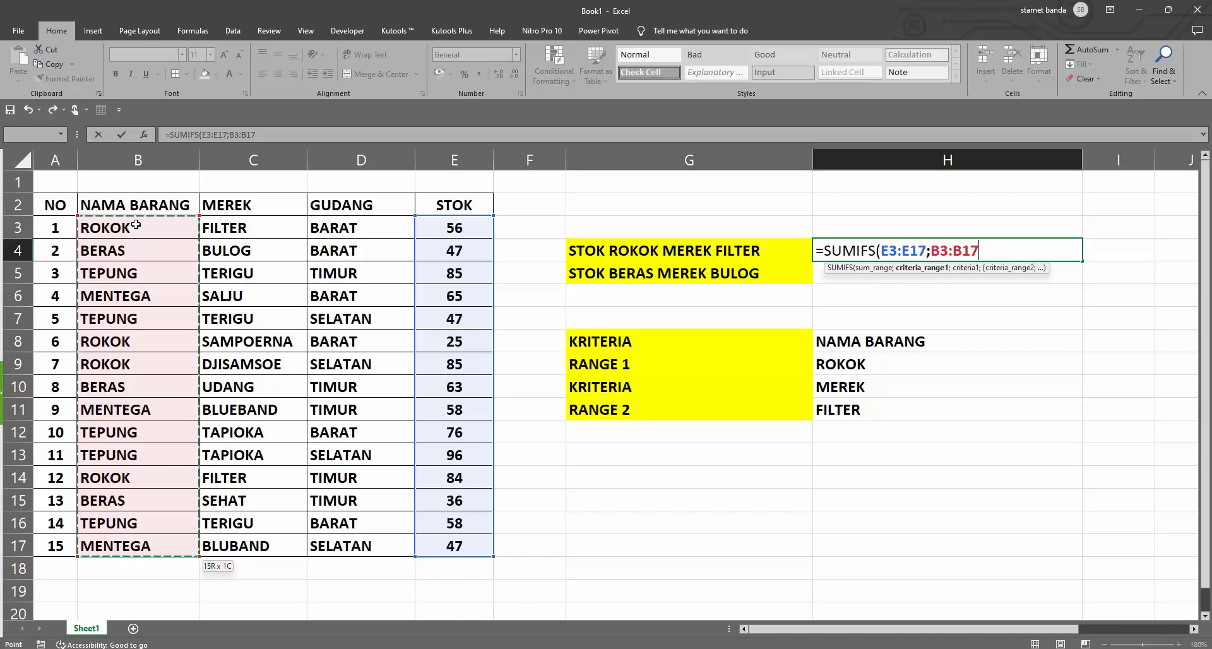
{"action": "type", "text": ";"}
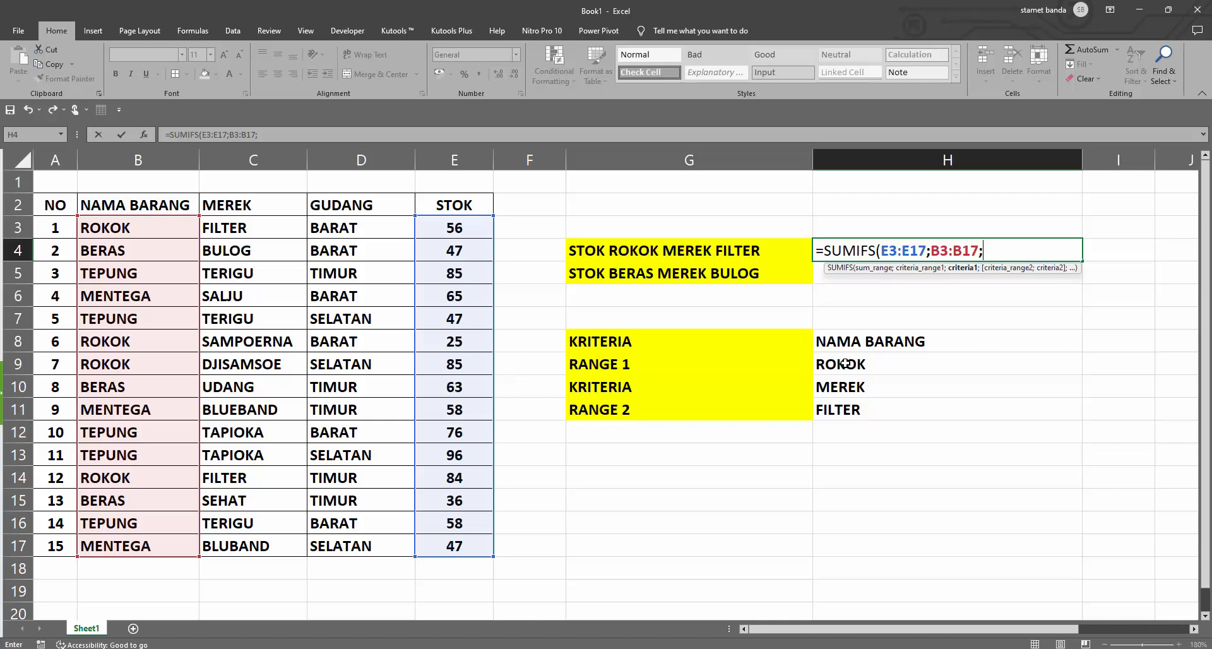
{"action": "type", "text": "\"ROKOK"}
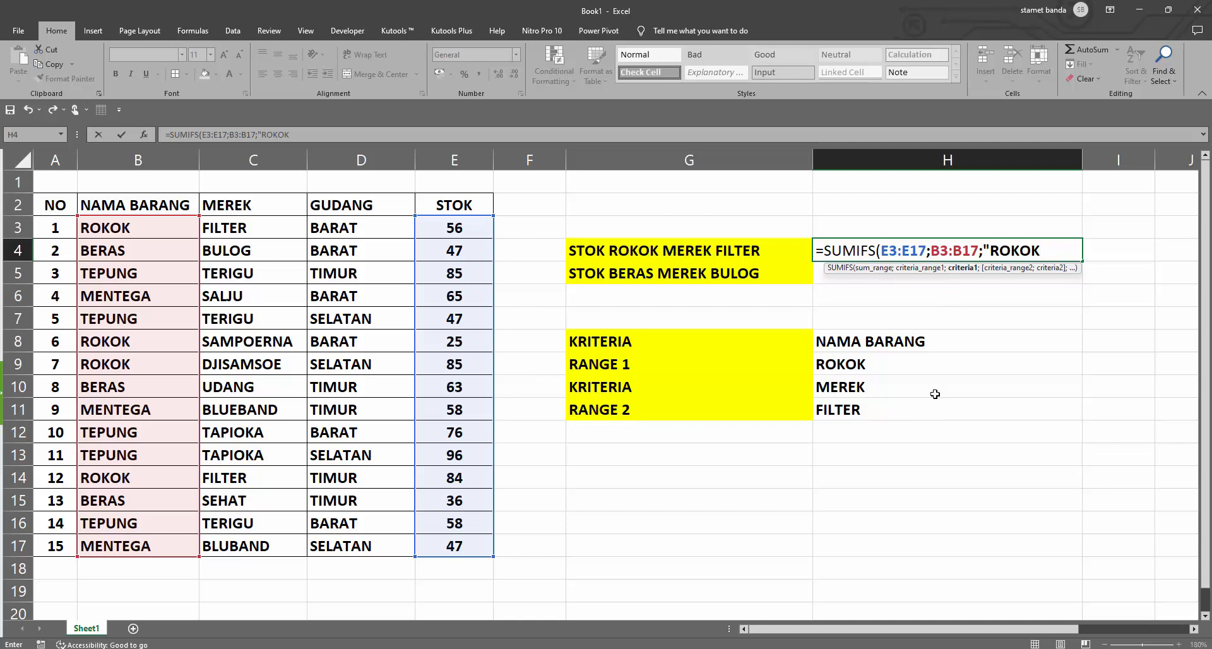
{"action": "type", "text": "\""}
{"action": "type", "text": ";"}
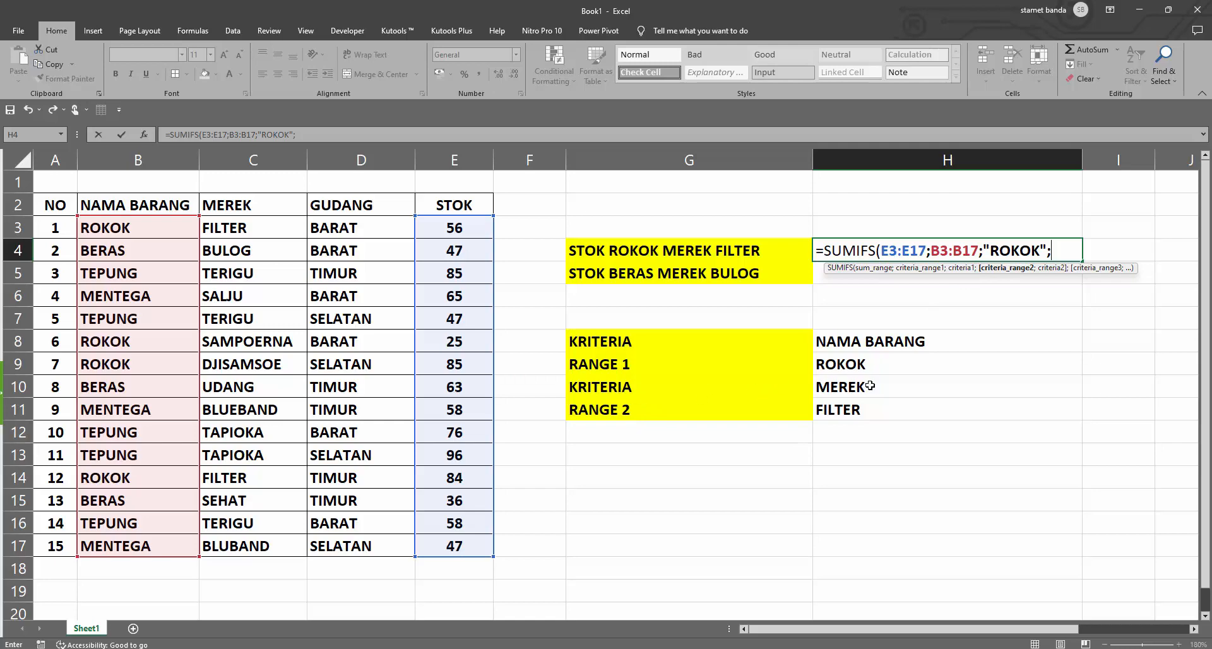
Complete the H4 formula with the MEREK range C3:C17 and the criterion "FILTER"
{"action": "left_click", "coordinate": [256, 227]}
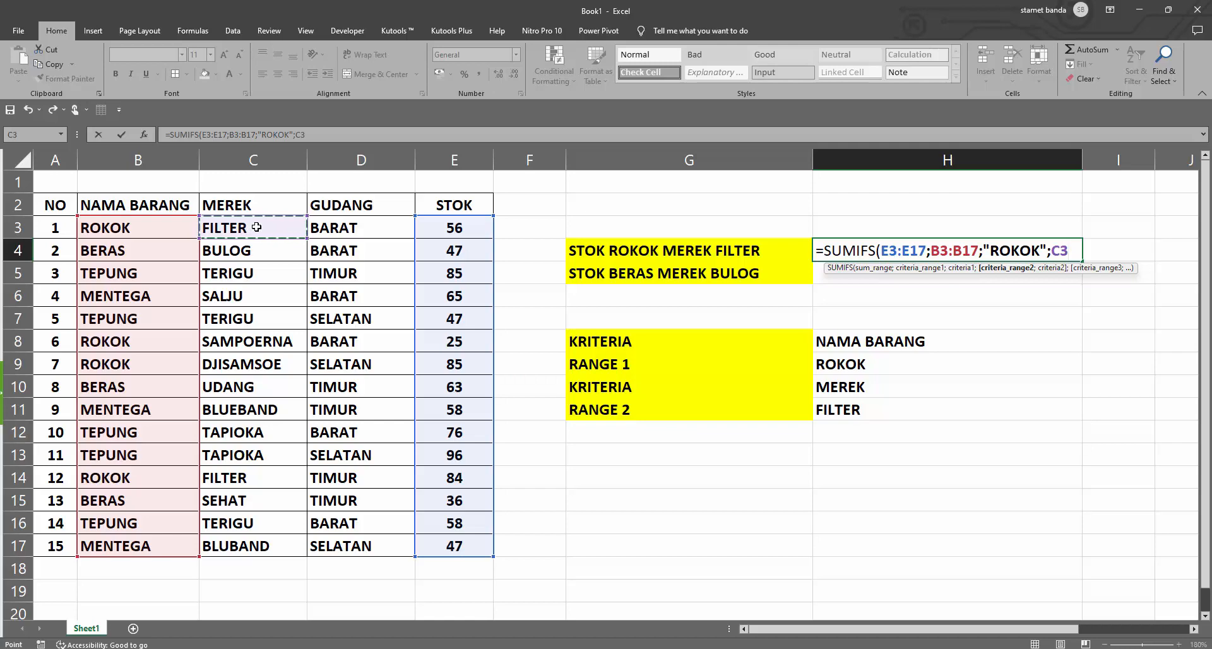
{"action": "key", "text": "ctrl+shift+Down"}
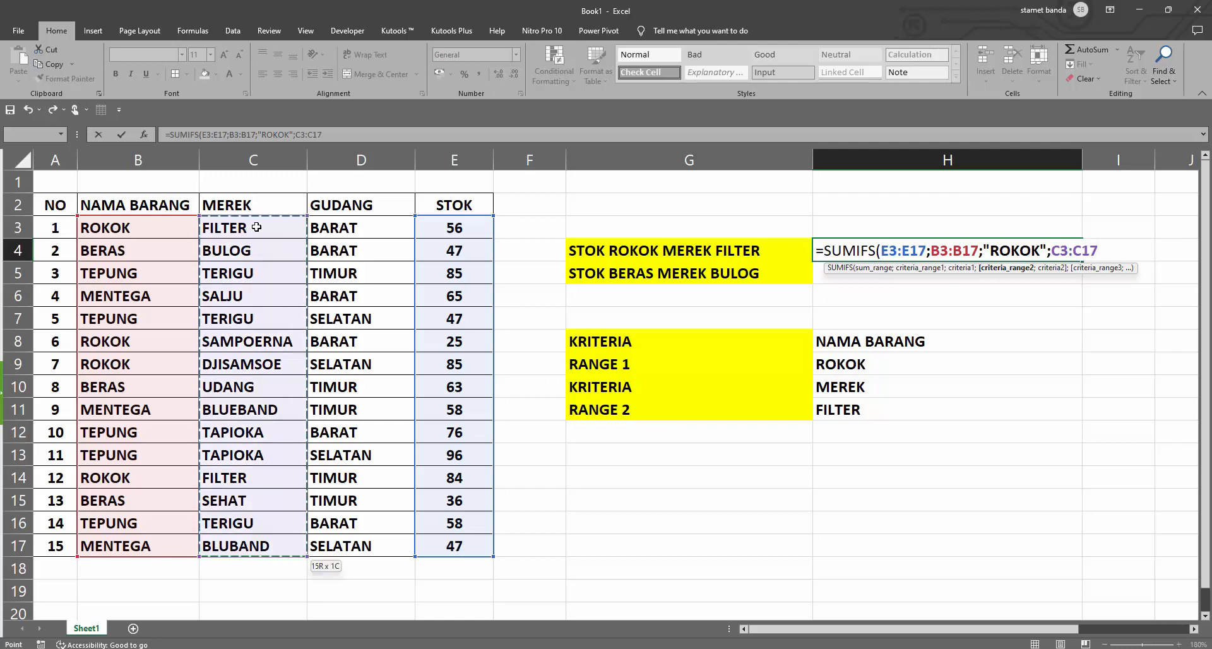
{"action": "type", "text": ";"}
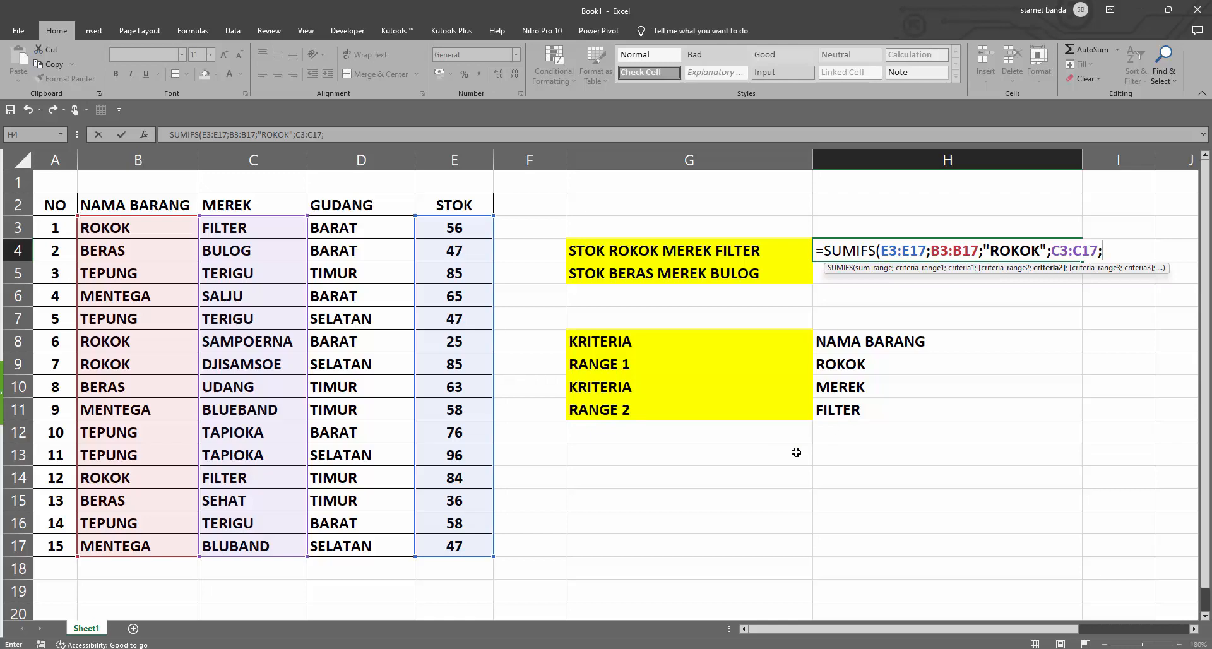
{"action": "type", "text": "\"FILTER\""}
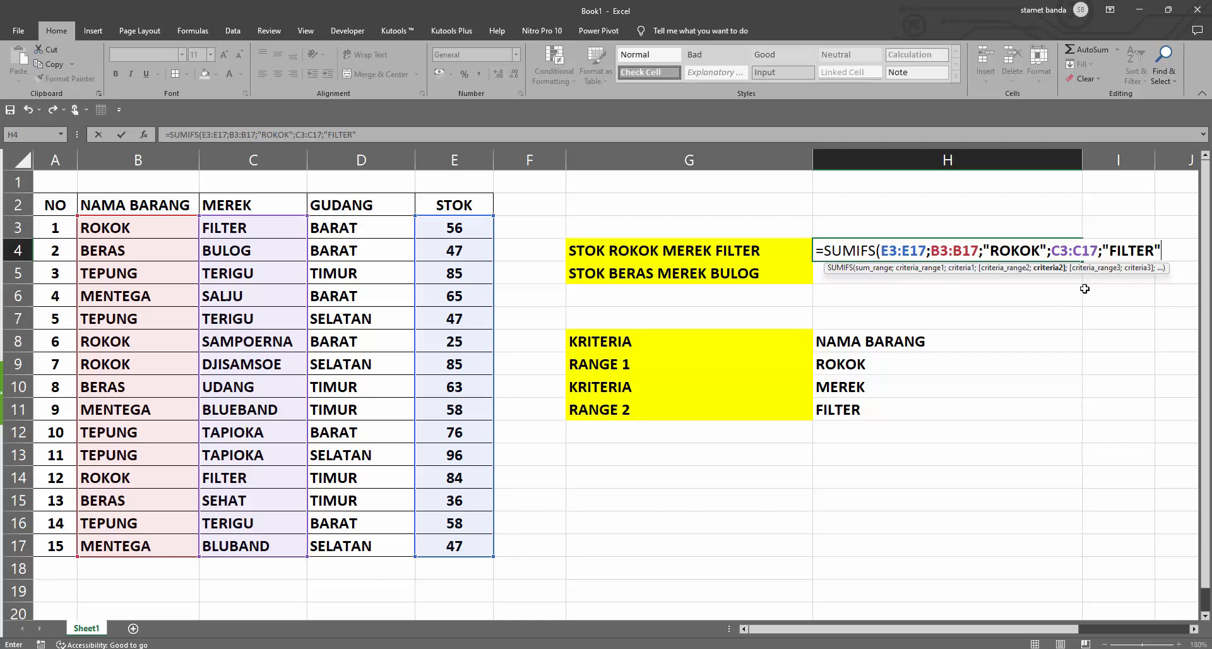
{"action": "type", "text": ")"}
{"action": "key", "text": "Return"}
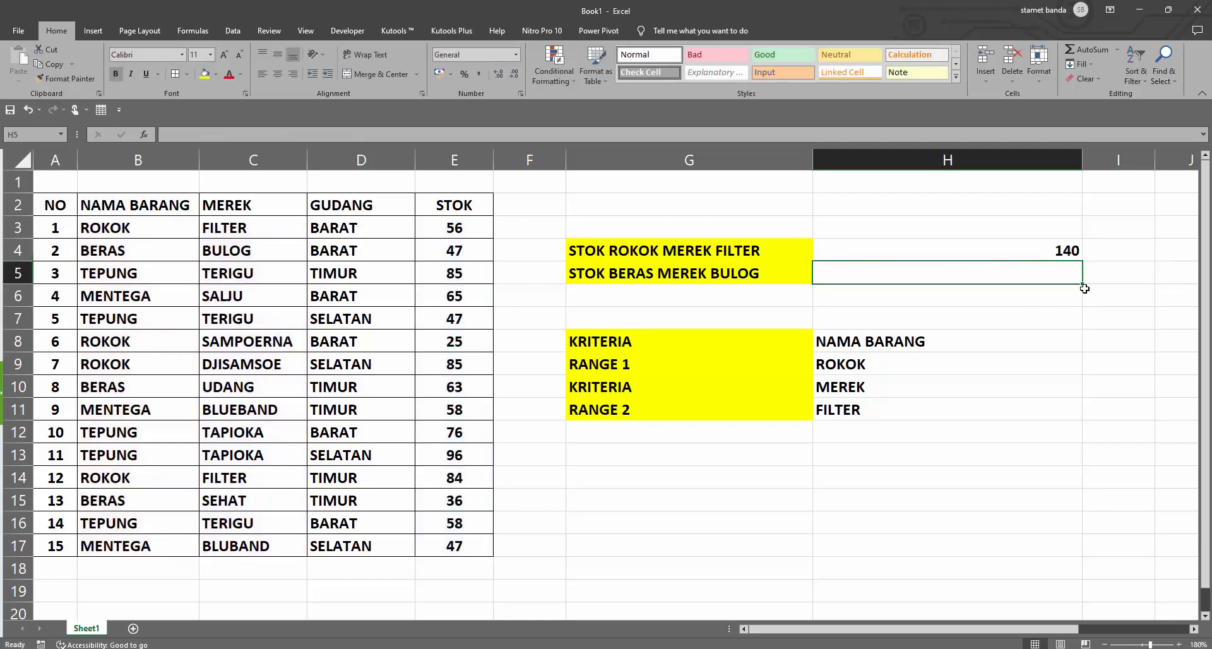
Center the ROKOK brand FILTER stock result horizontally in H4
{"action": "left_click", "coordinate": [985, 246]}
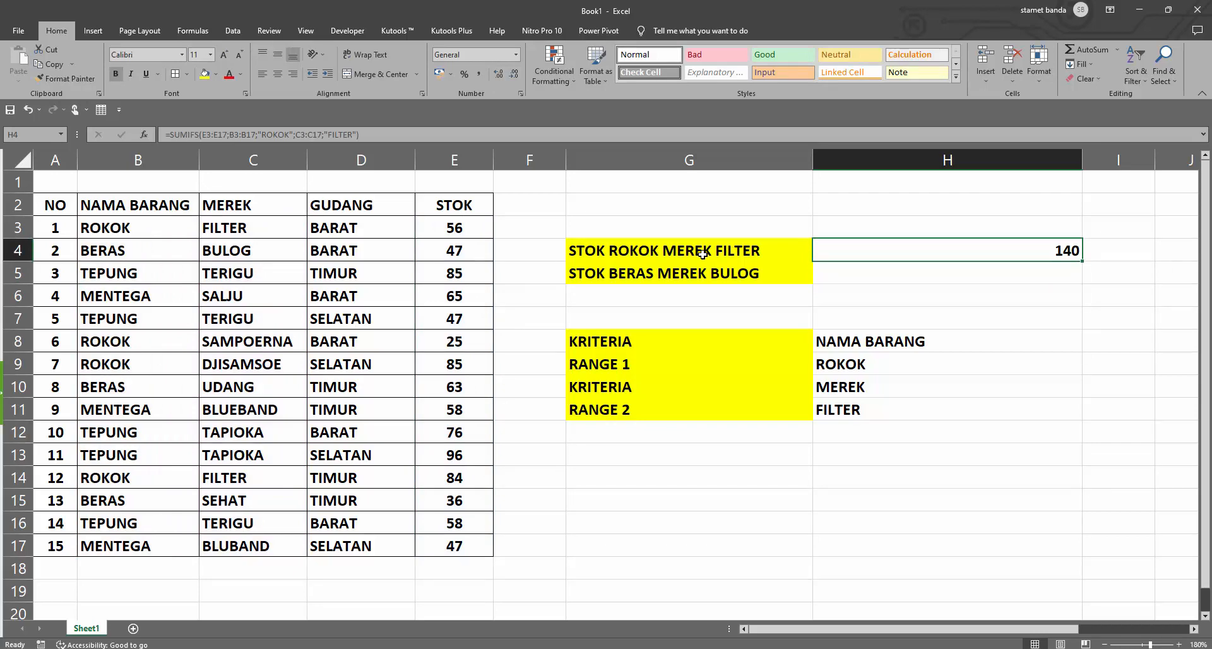
{"action": "left_click", "coordinate": [278, 74]}
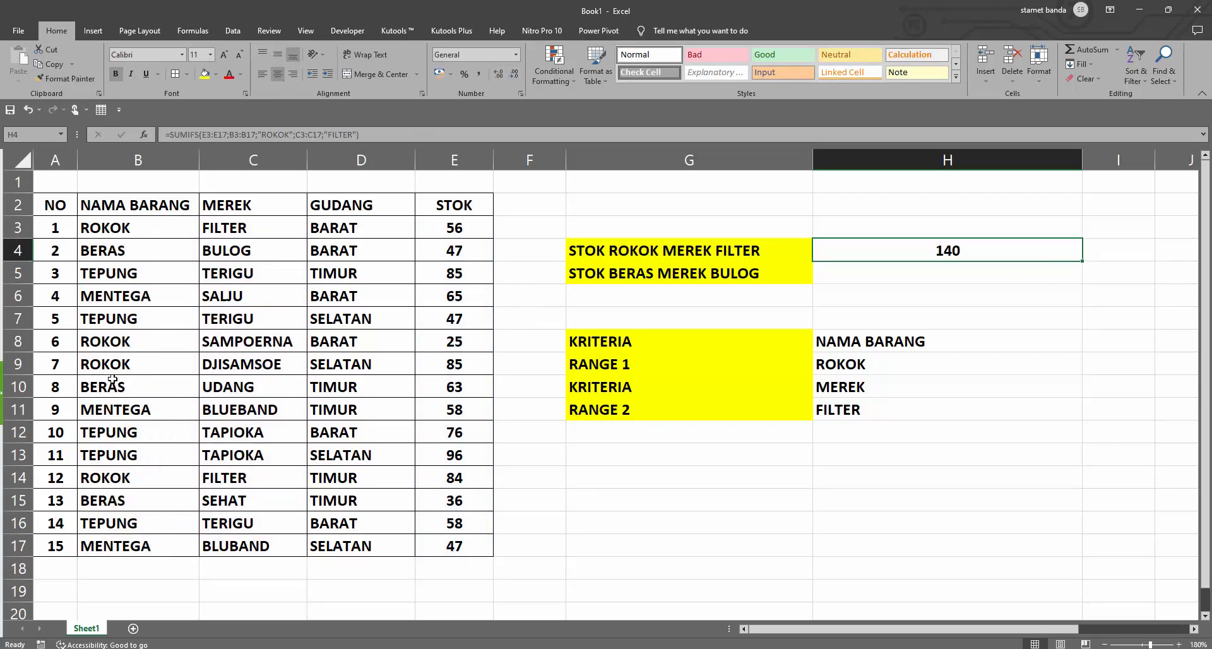
{"action": "left_click", "coordinate": [409, 365]}
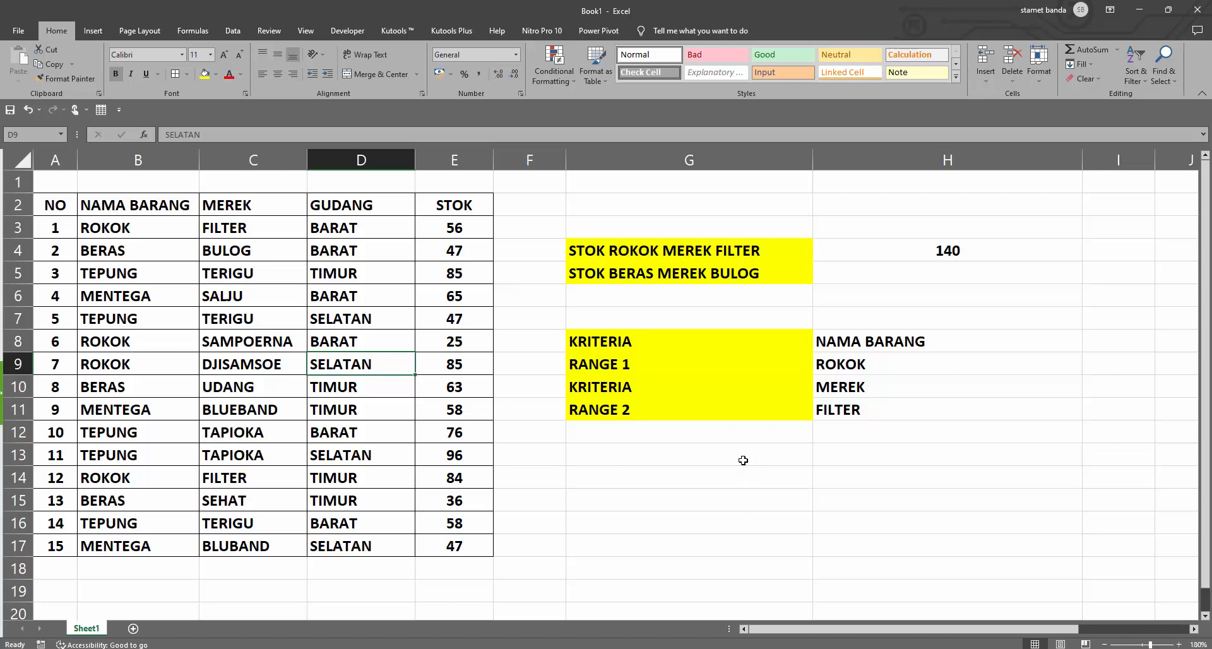
Shorten the first criterion label in G8 to KRITERI
{"action": "left_click", "coordinate": [650, 276]}
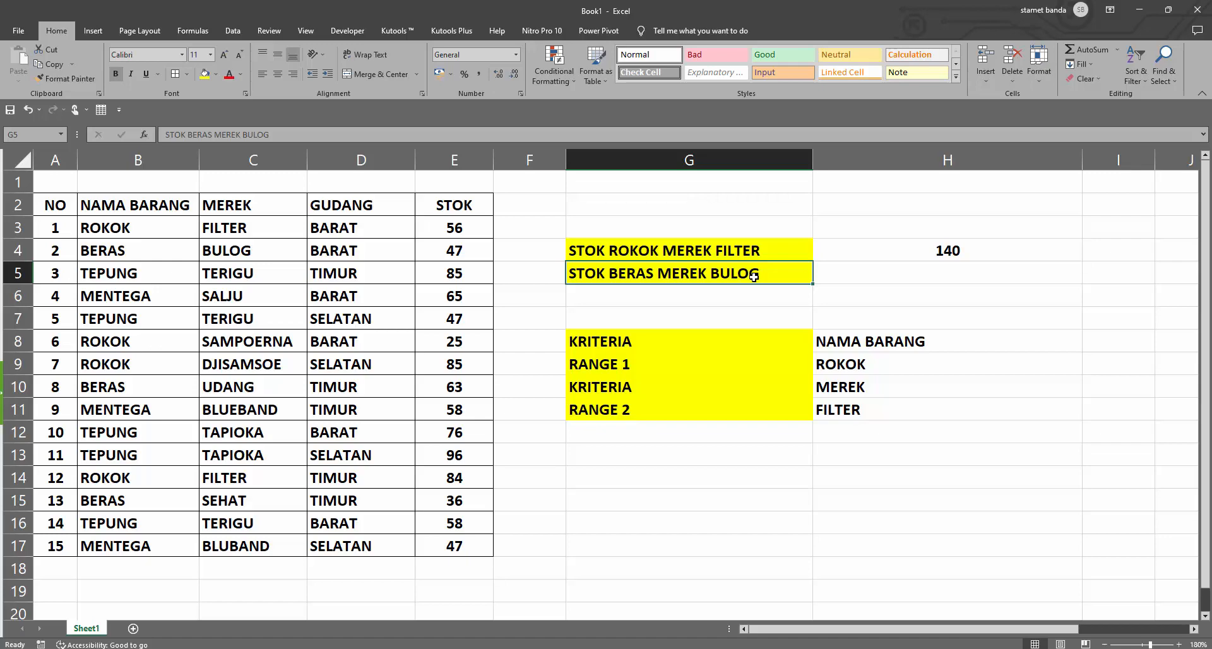
{"action": "left_click", "coordinate": [618, 345]}
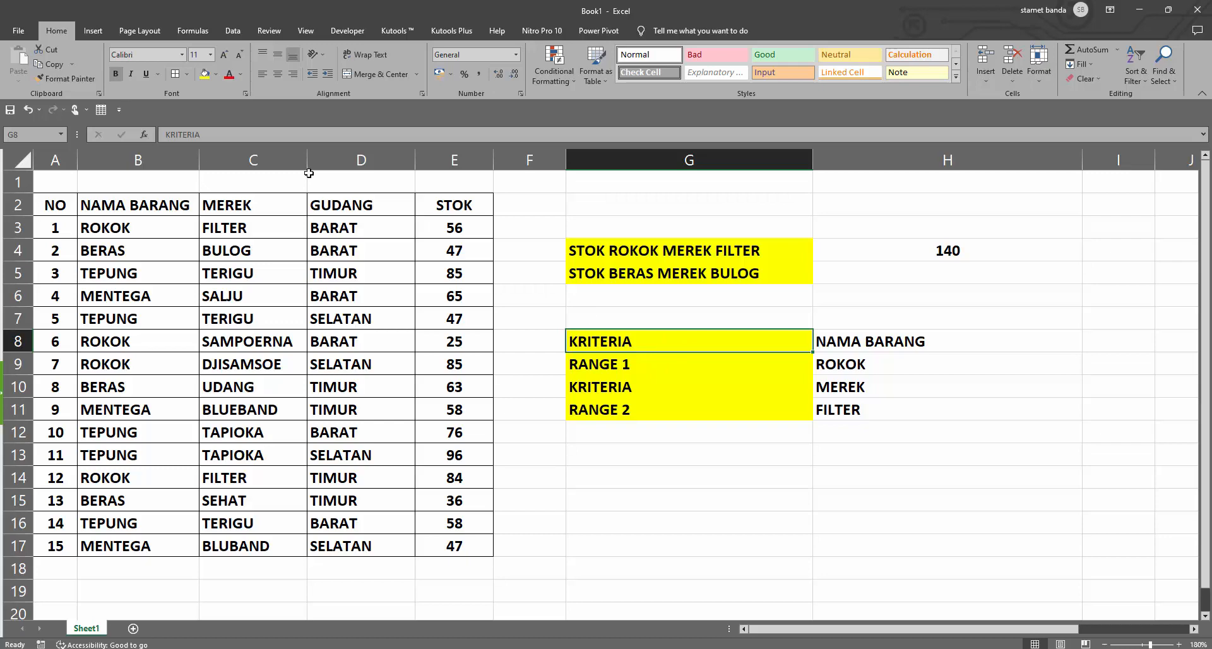
{"action": "left_click", "coordinate": [296, 136]}
{"action": "key", "text": "BackSpace"}
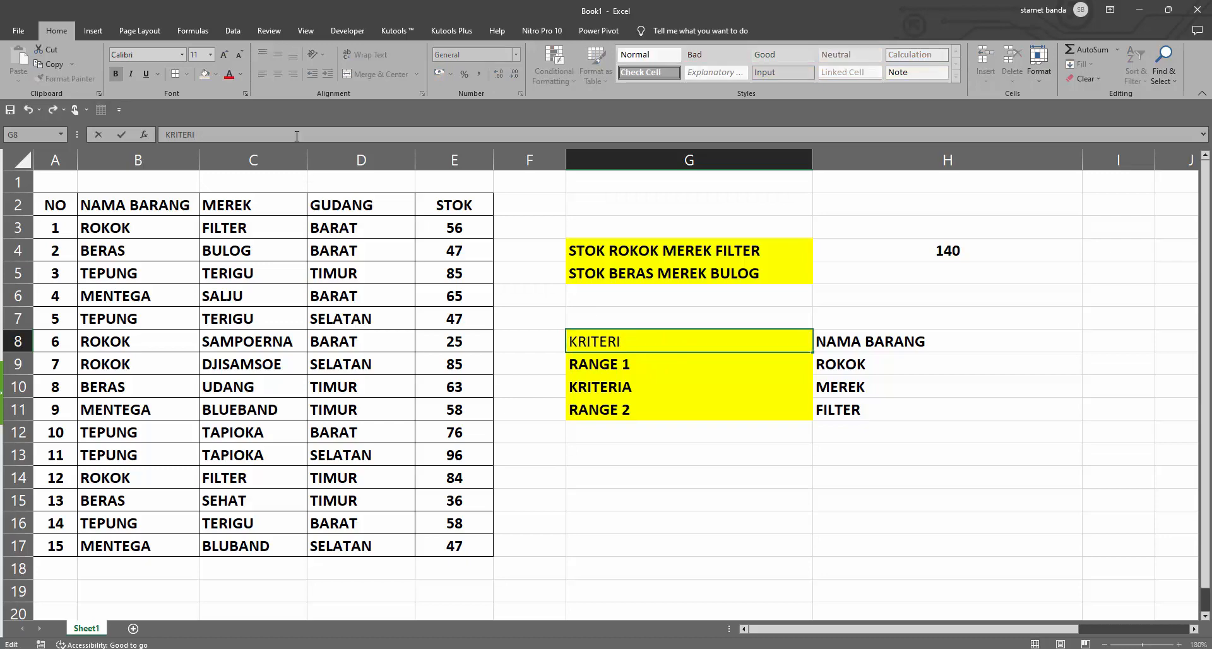
{"action": "key", "text": "Return"}
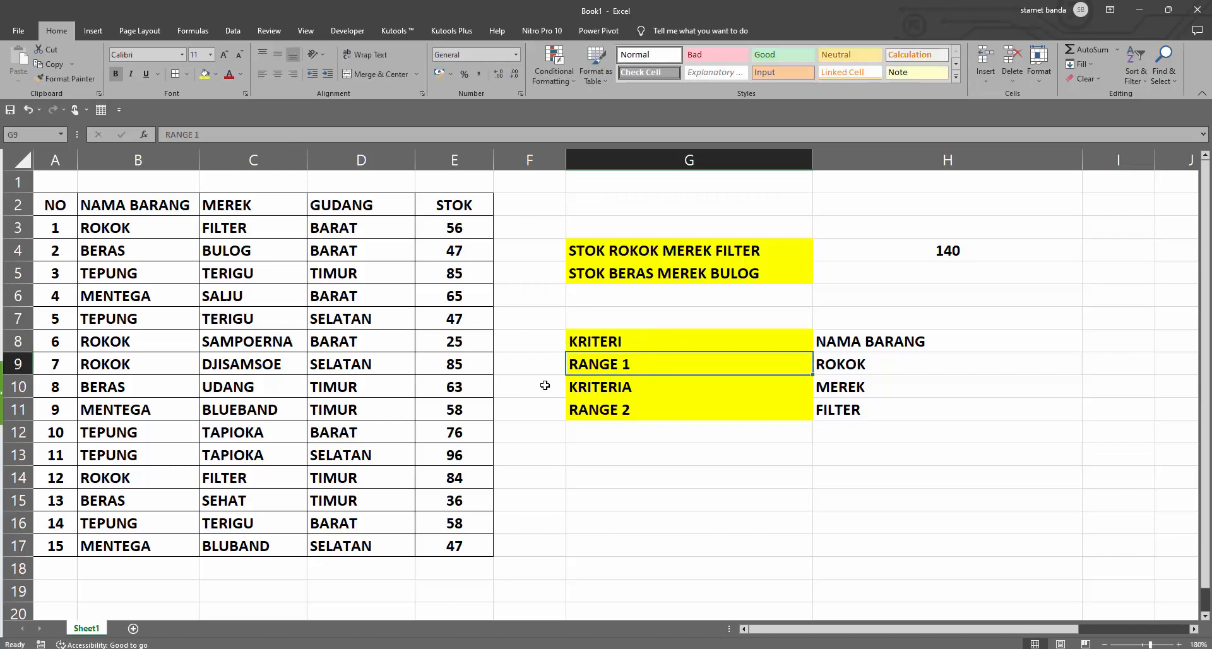
Replace the RANGE 1 value in H9 with BERAS to match the stock question in G5
{"action": "left_click", "coordinate": [622, 277]}
{"action": "left_click", "coordinate": [152, 205]}
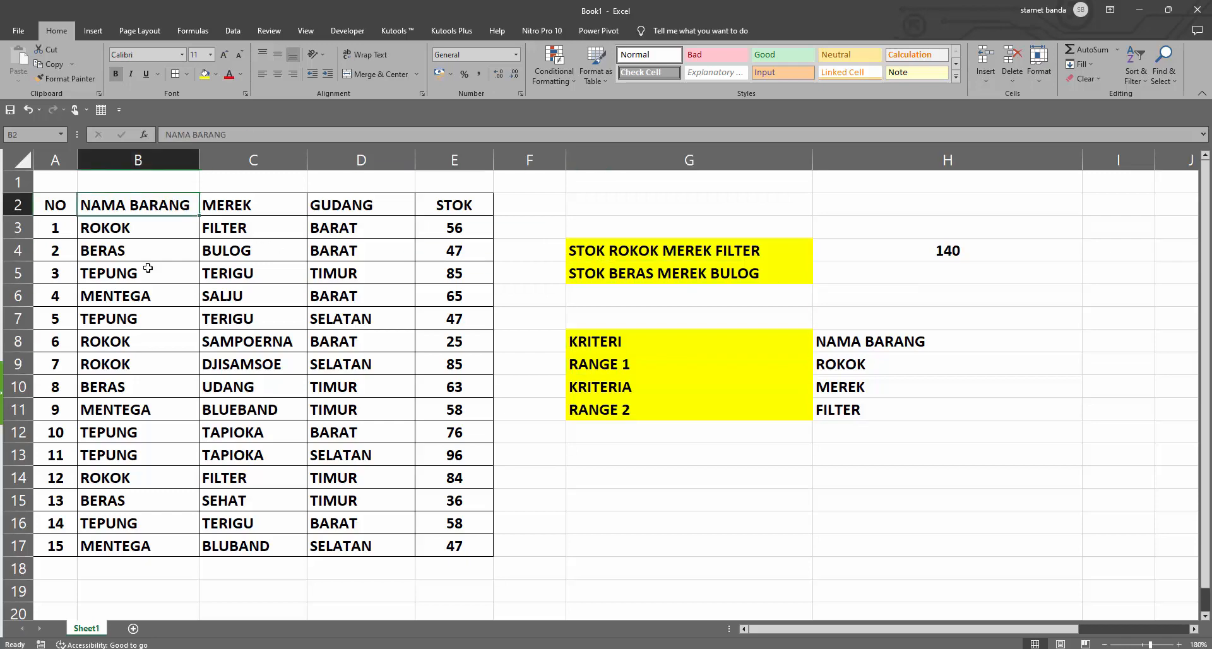
{"action": "left_click_drag", "start_coordinate": [148, 269], "coordinate": [155, 303]}
{"action": "left_click", "coordinate": [612, 367]}
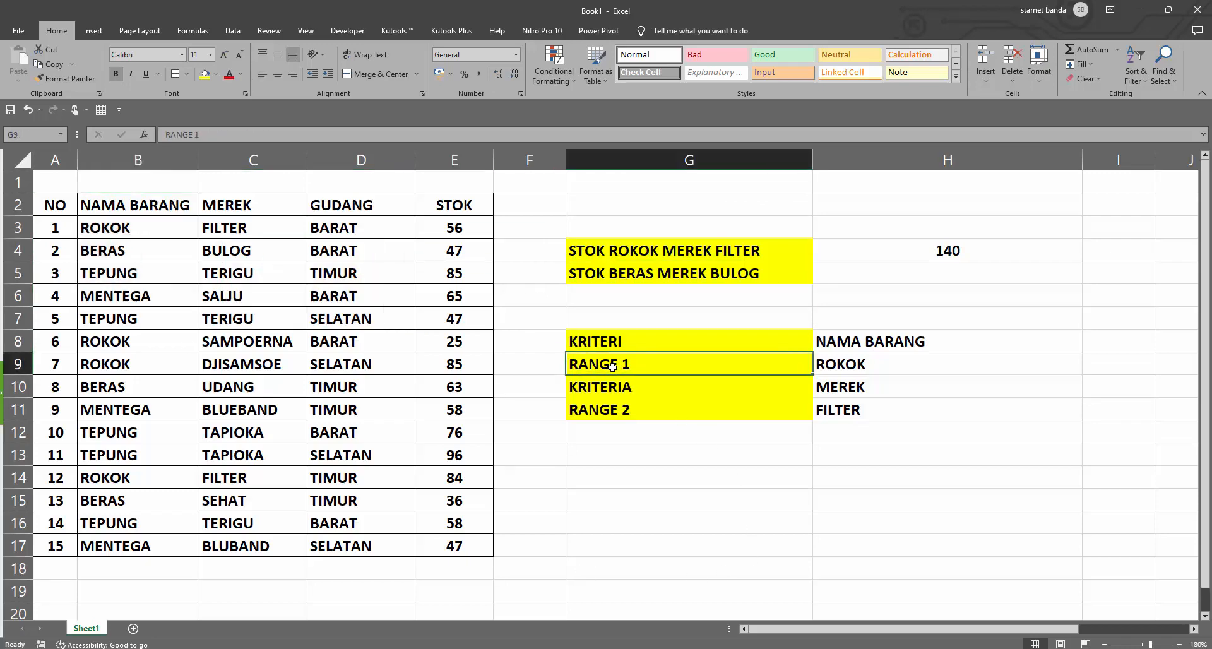
{"action": "left_click", "coordinate": [861, 365]}
{"action": "key", "text": "Up"}
{"action": "left_click", "coordinate": [638, 274]}
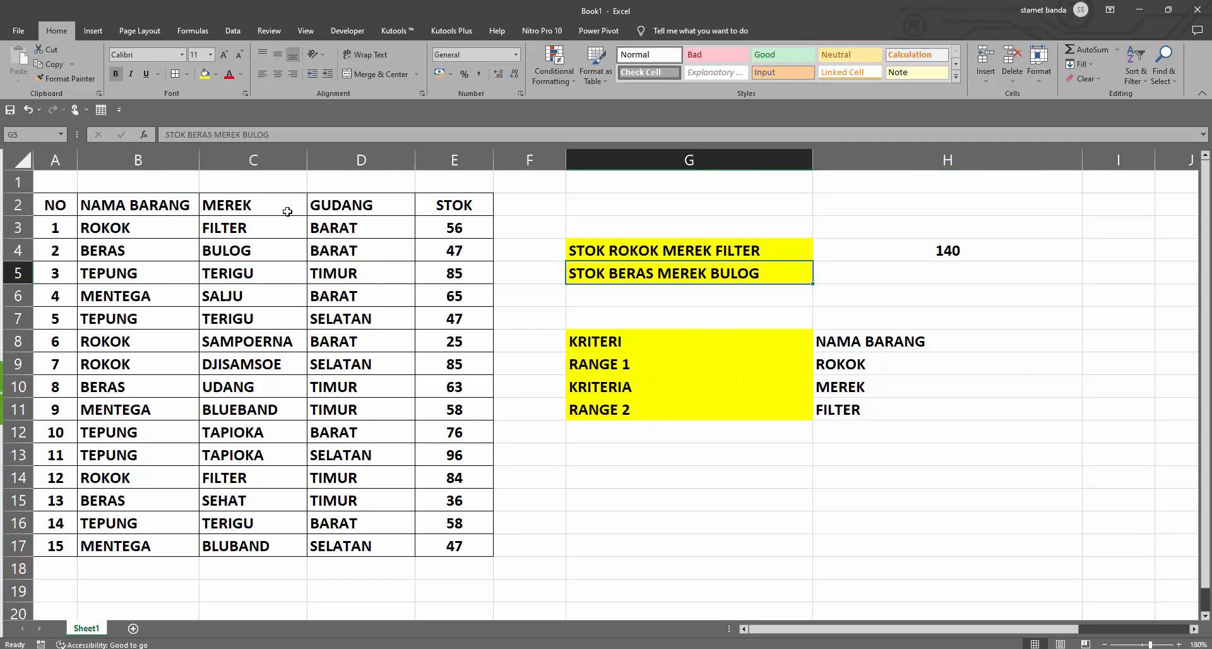
{"action": "left_click", "coordinate": [821, 370]}
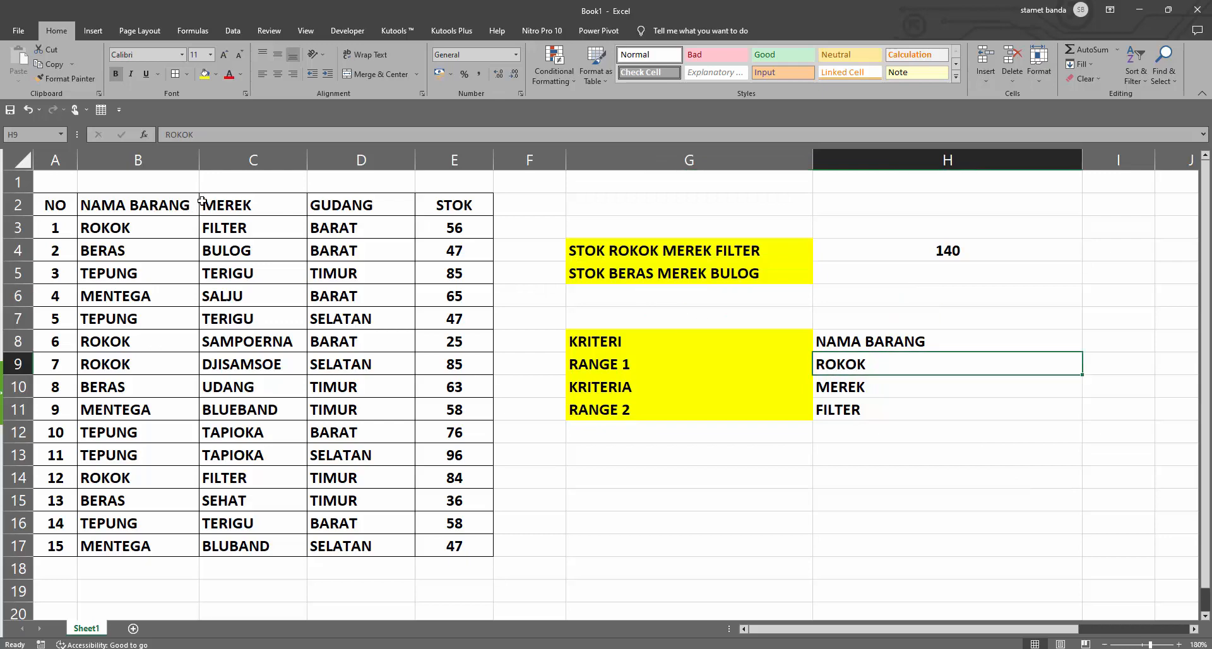
{"action": "type", "text": "BERAS"}
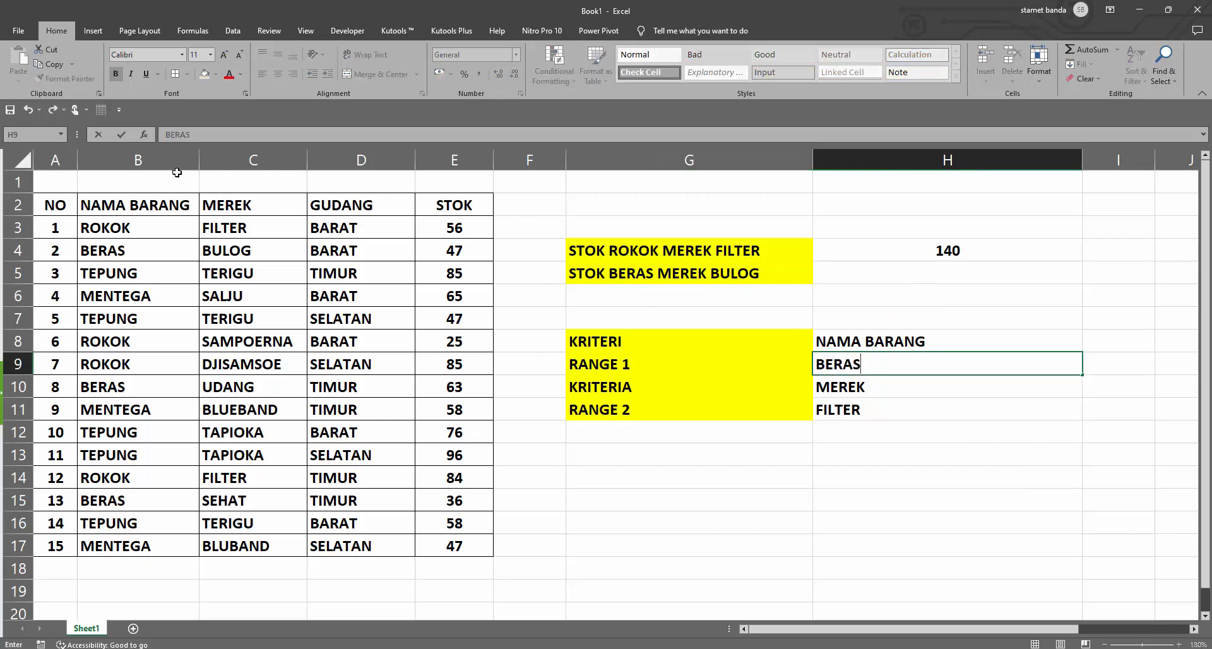
{"action": "key", "text": "Return"}
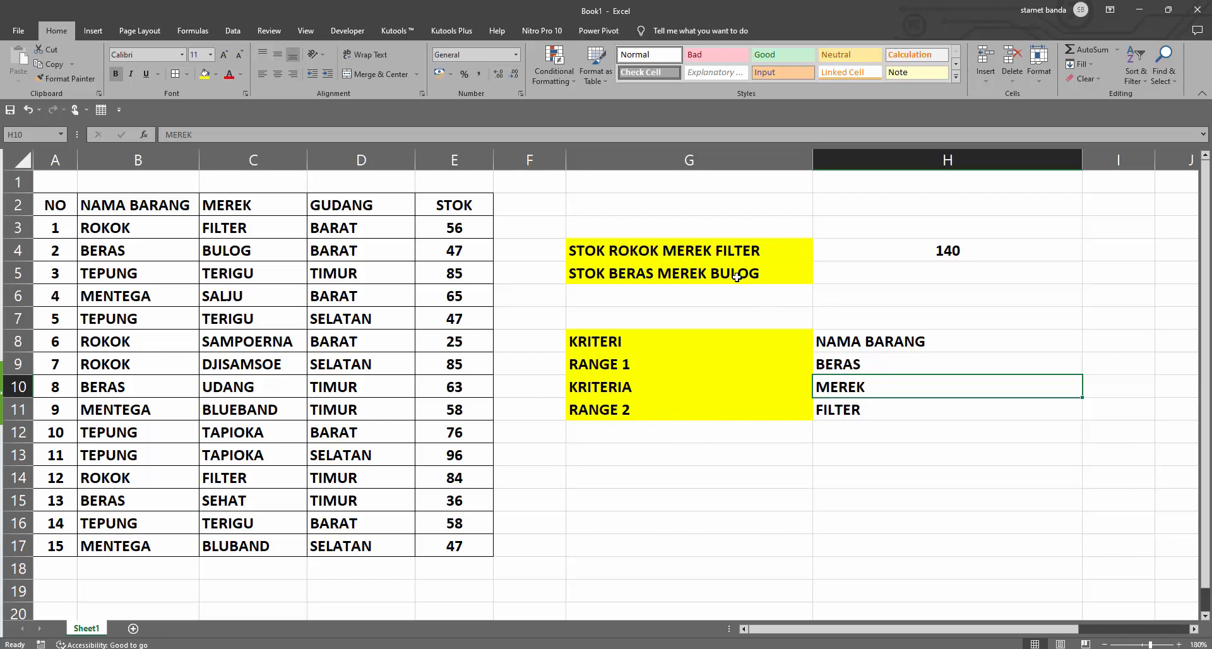
Replace the RANGE 2 value in H11 with BULOG, the brand in the BERAS stock question
{"action": "left_click", "coordinate": [254, 251]}
{"action": "left_click", "coordinate": [262, 206]}
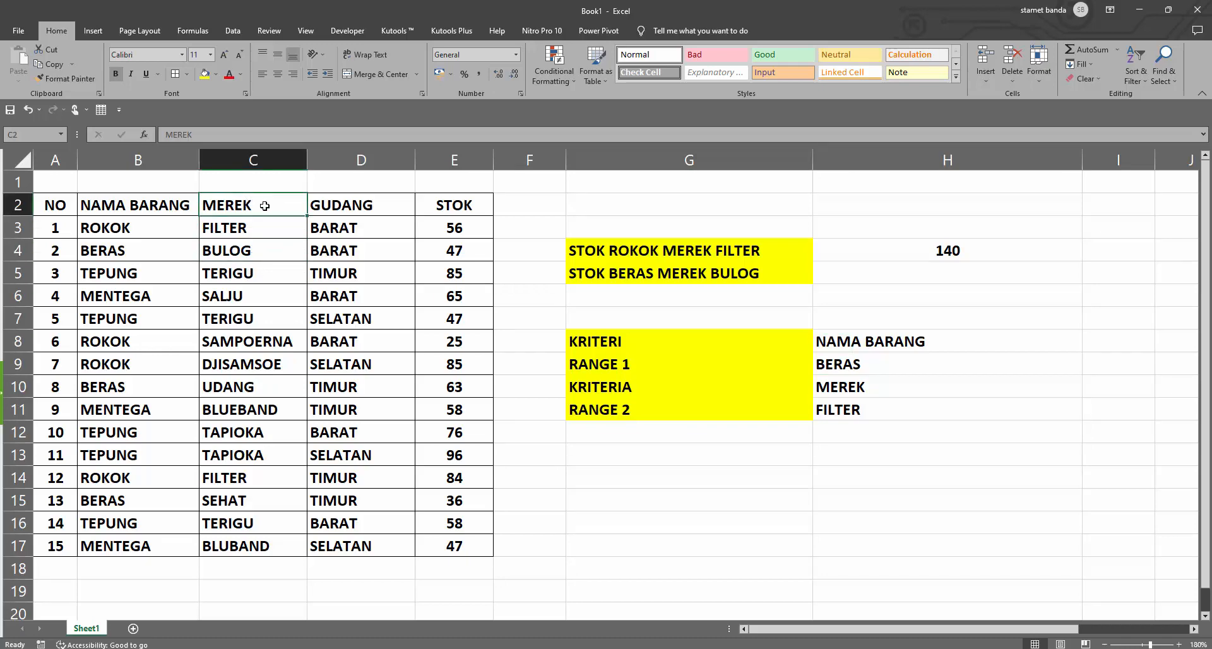
{"action": "left_click", "coordinate": [644, 411]}
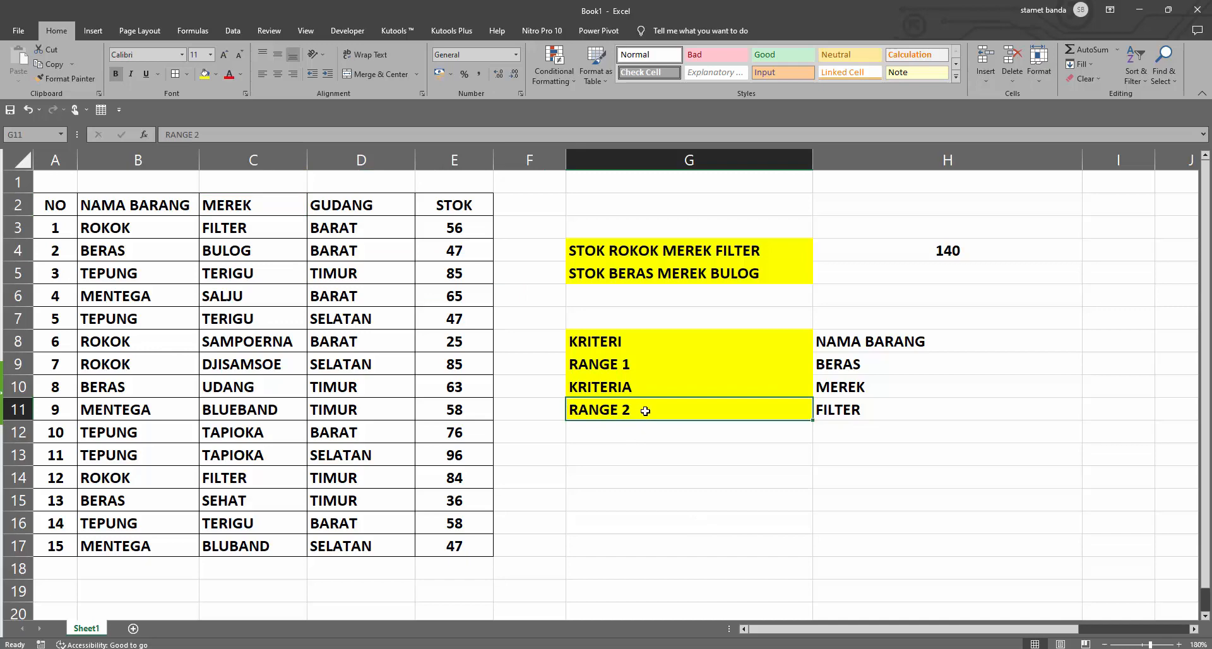
{"action": "left_click", "coordinate": [886, 407]}
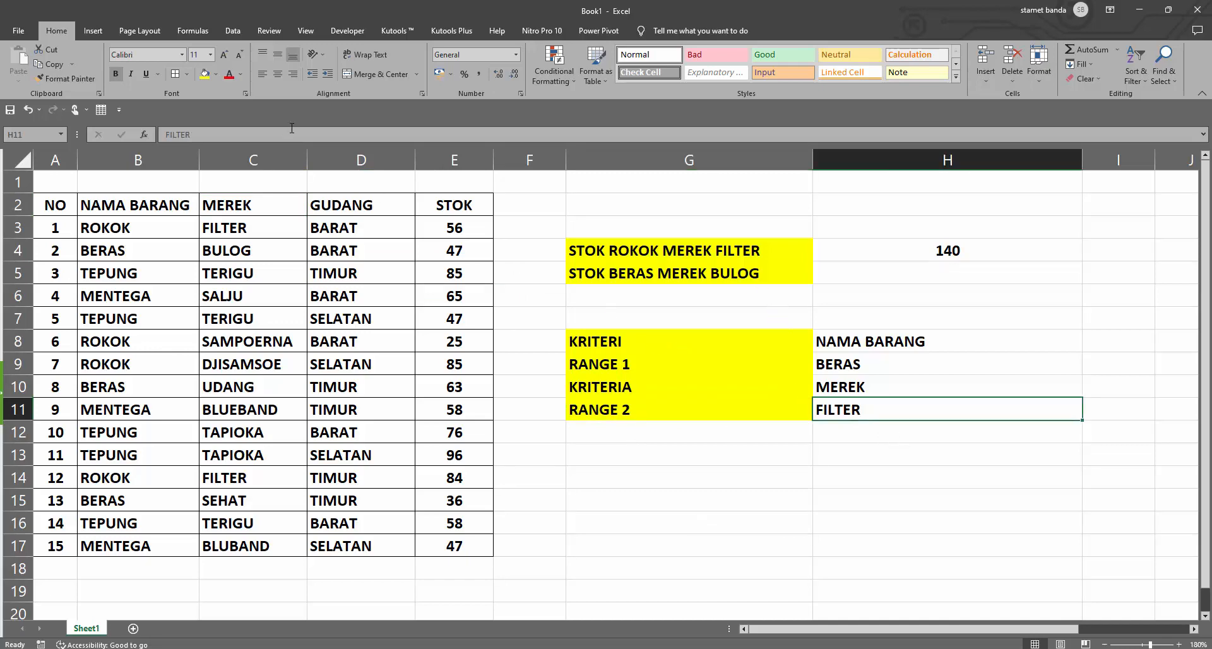
{"action": "type", "text": "BULOG"}
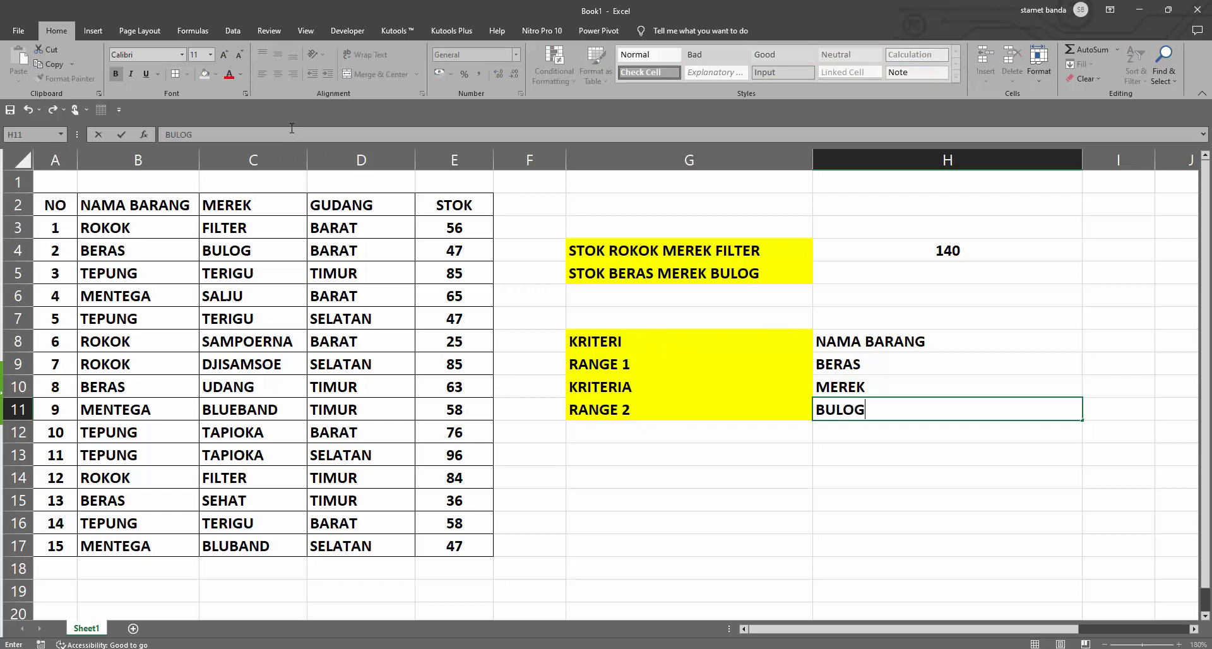
{"action": "key", "text": "Return"}
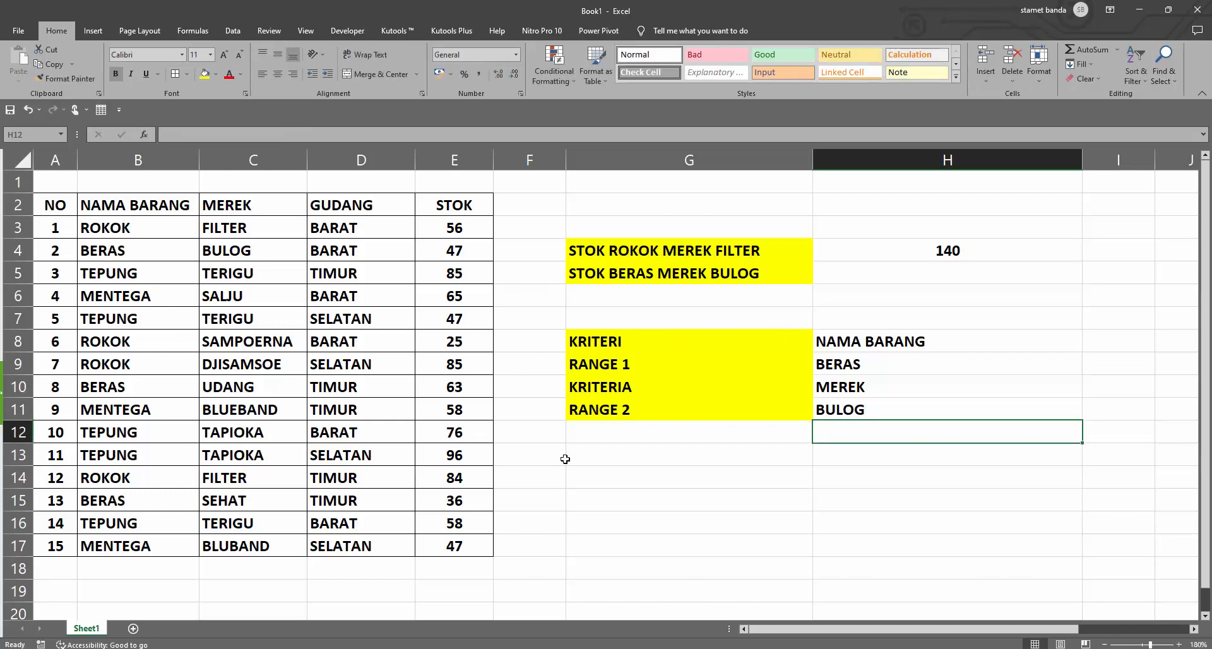
Review the criteria labels and values in G8:H11 against the NAMA BARANG column of the stock table
{"action": "left_click", "coordinate": [639, 349]}
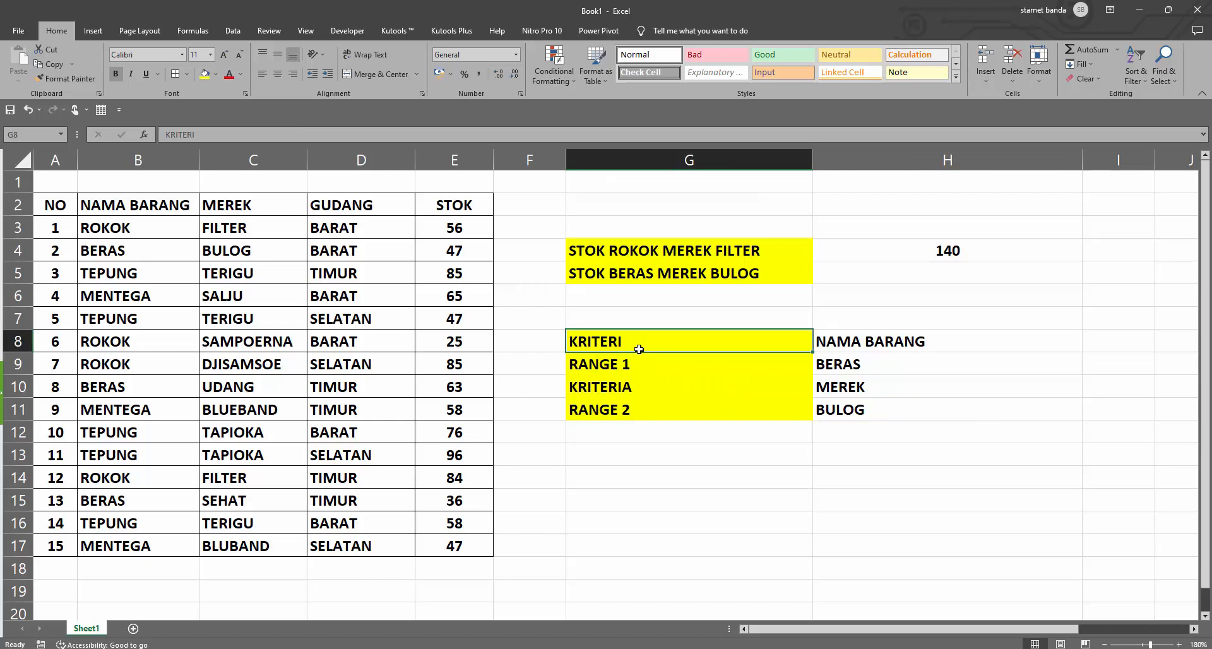
{"action": "left_click", "coordinate": [640, 358]}
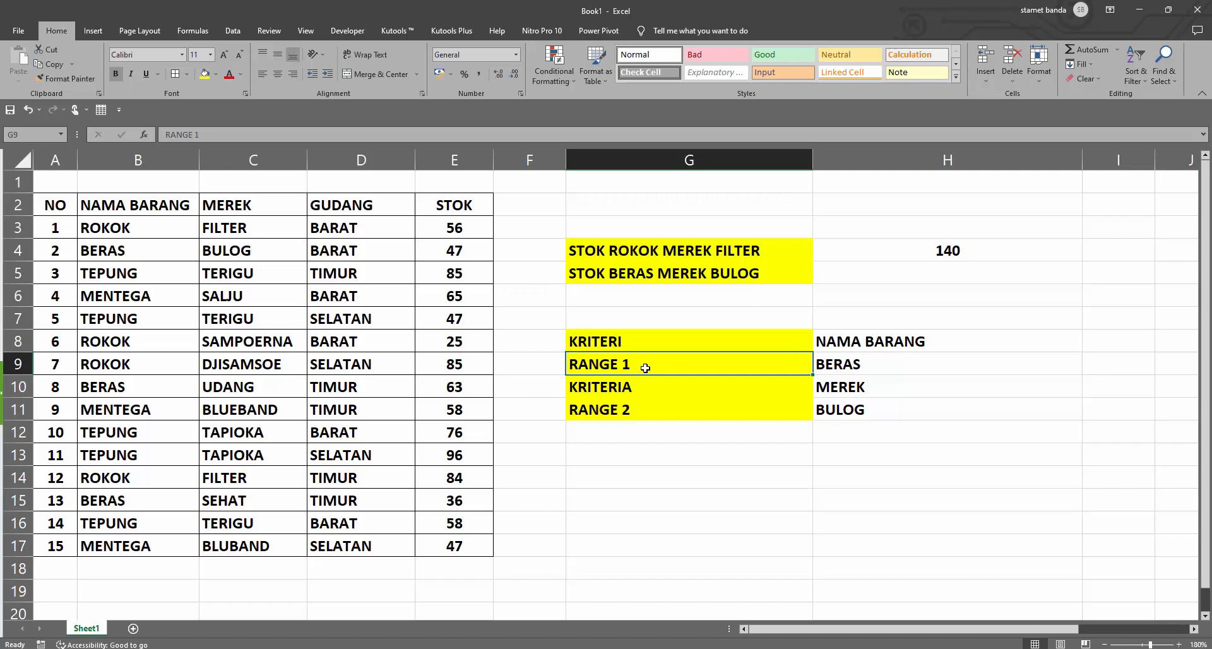
{"action": "left_click", "coordinate": [623, 338]}
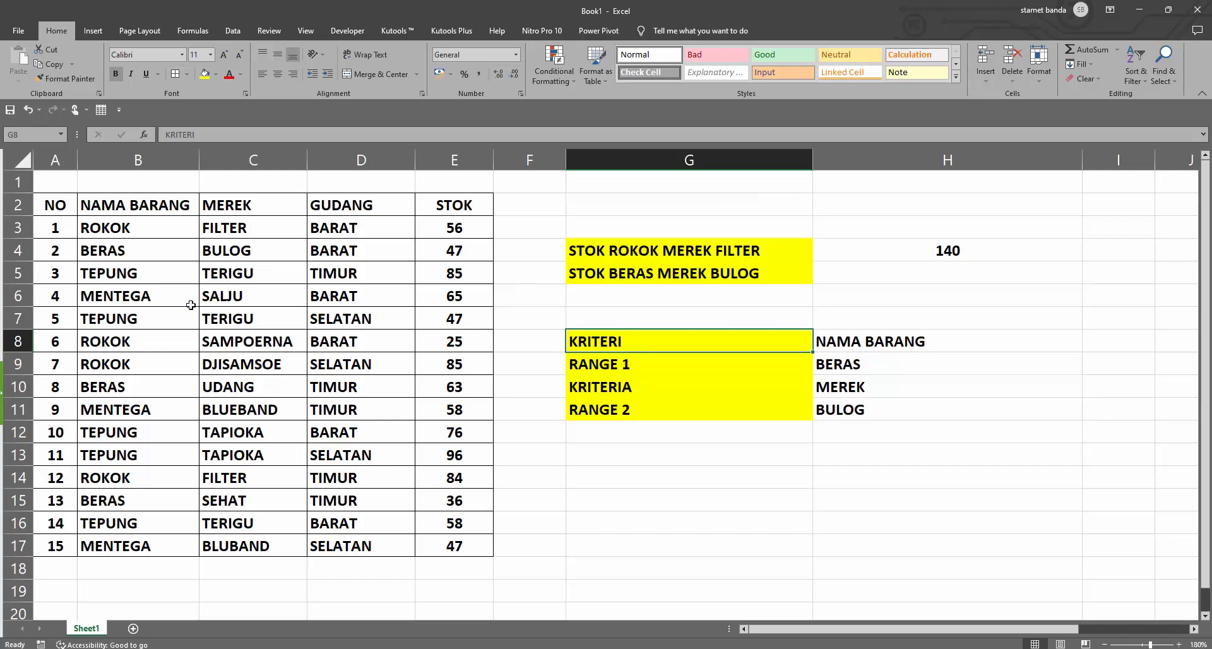
{"action": "left_click", "coordinate": [118, 224]}
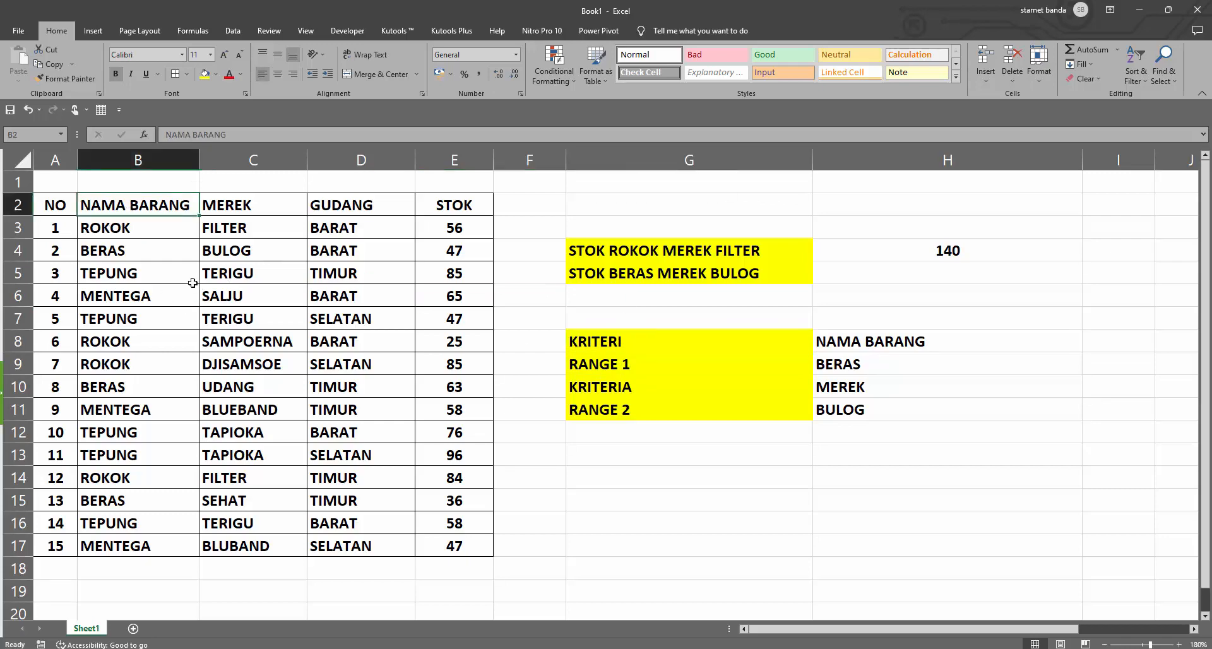
{"action": "left_click", "coordinate": [614, 361]}
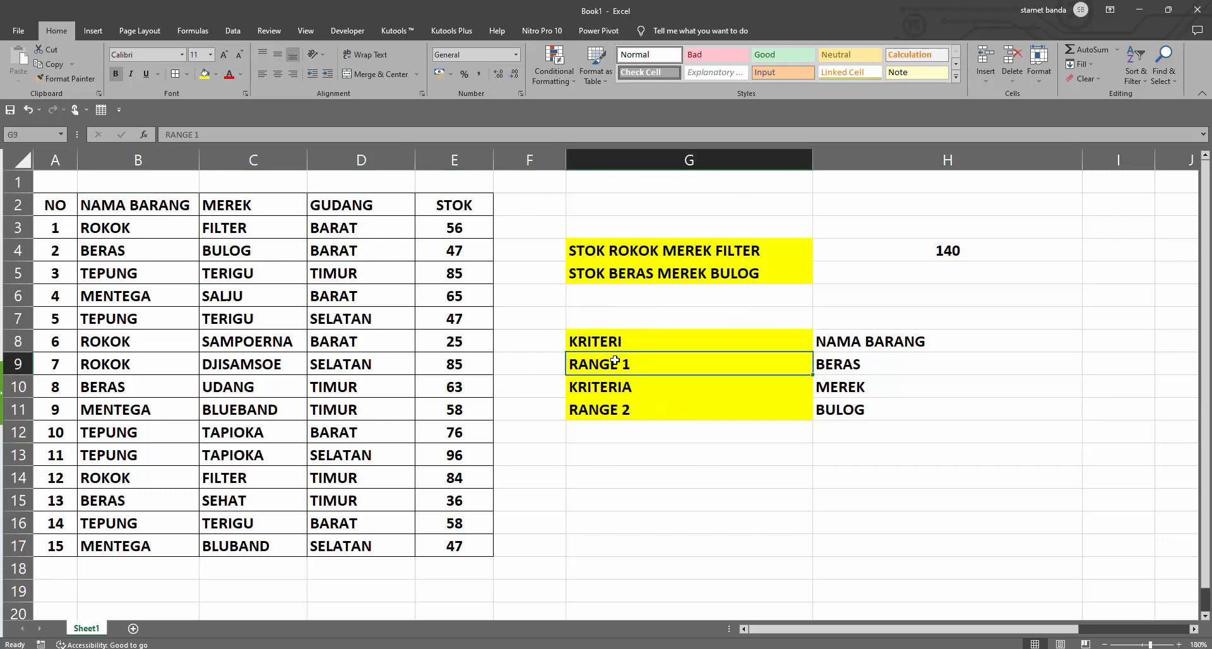
{"action": "left_click", "coordinate": [849, 365]}
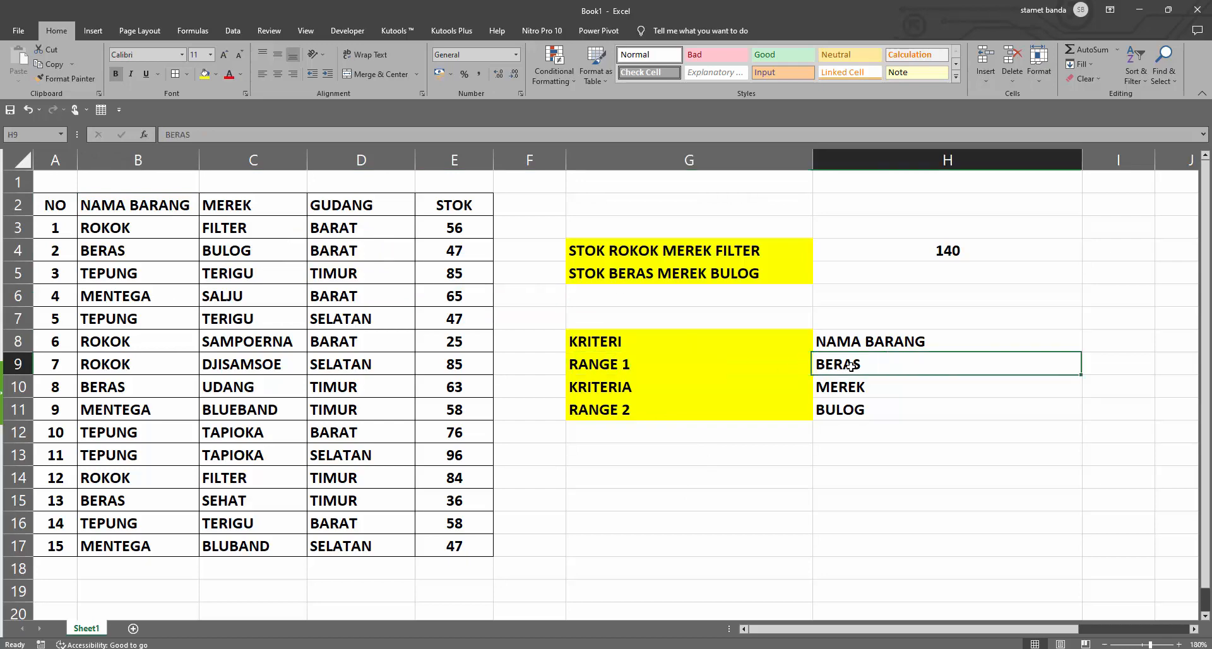
{"action": "left_click", "coordinate": [712, 482]}
Start a SUMIFS formula in H5 with the STOK values E3:E17 as the sum range
{"action": "left_click", "coordinate": [949, 277]}
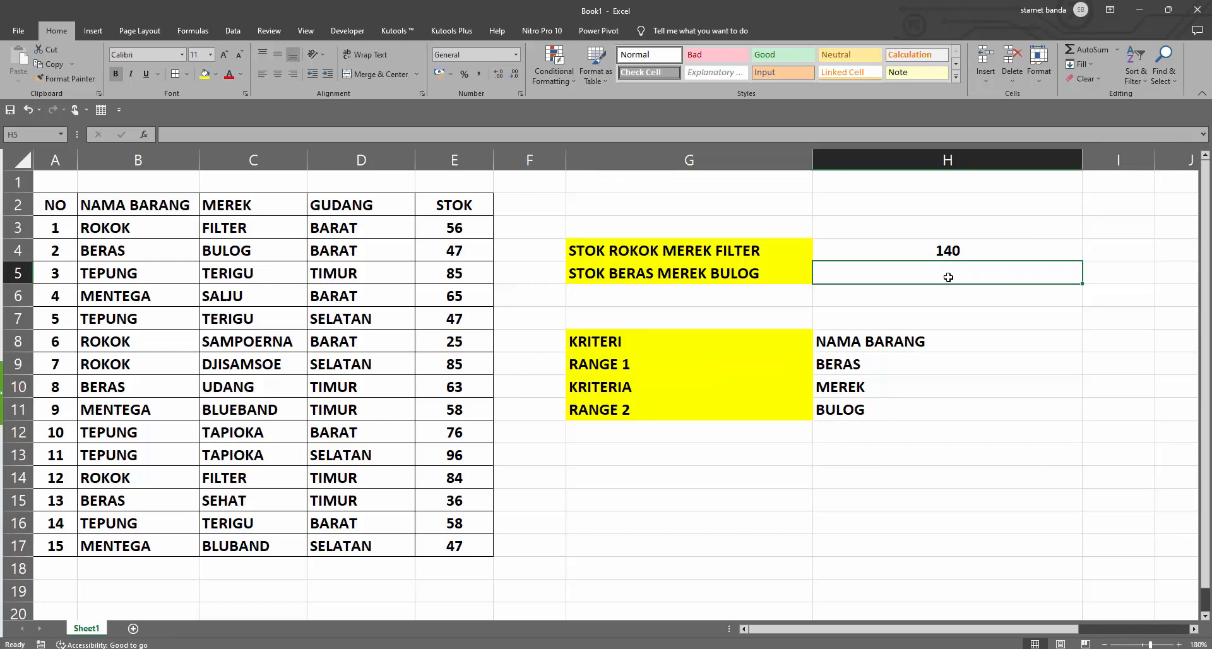
{"action": "type", "text": "="}
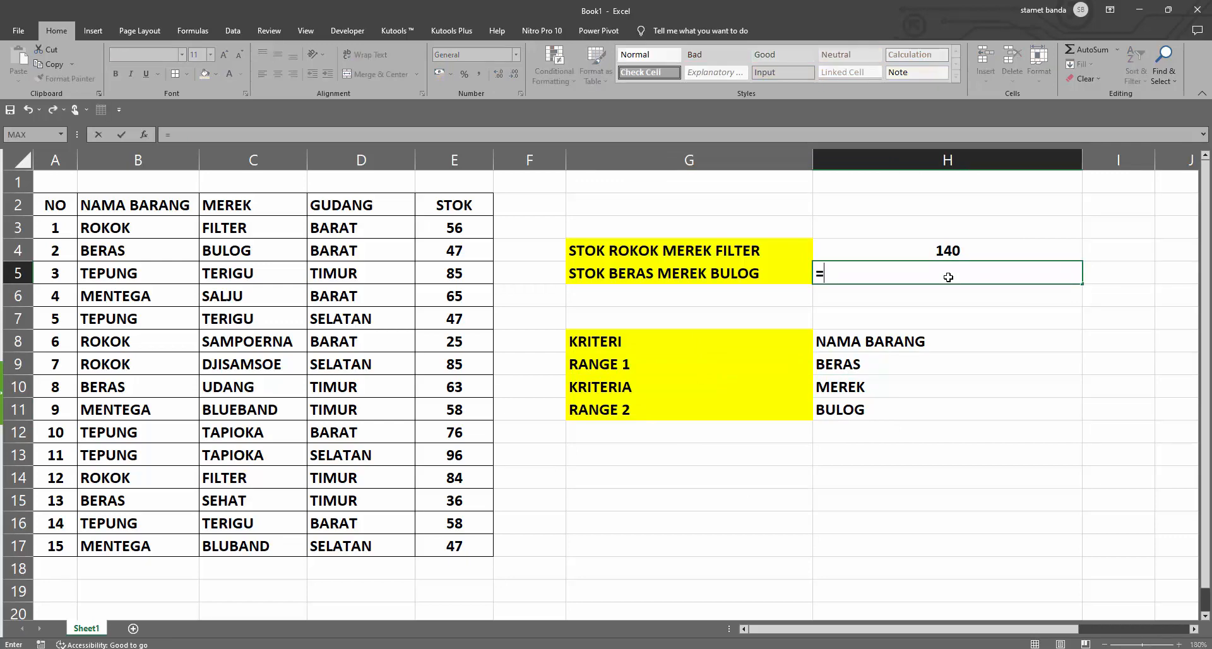
{"action": "type", "text": "SUM"}
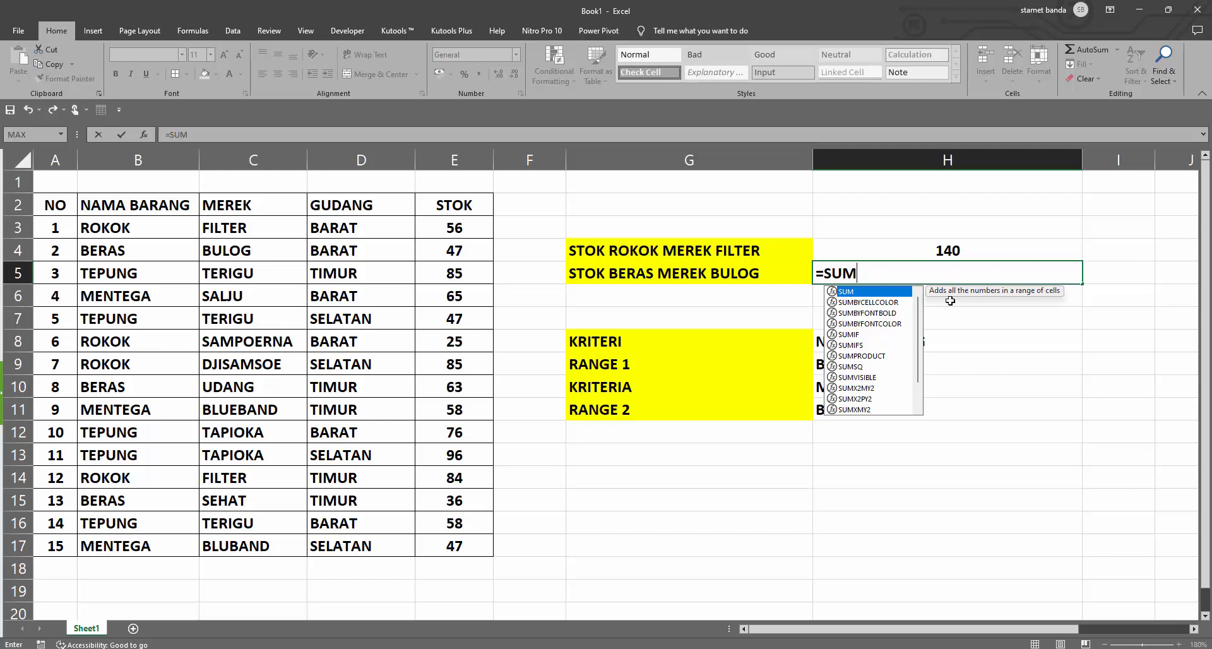
{"action": "double_click", "coordinate": [862, 345]}
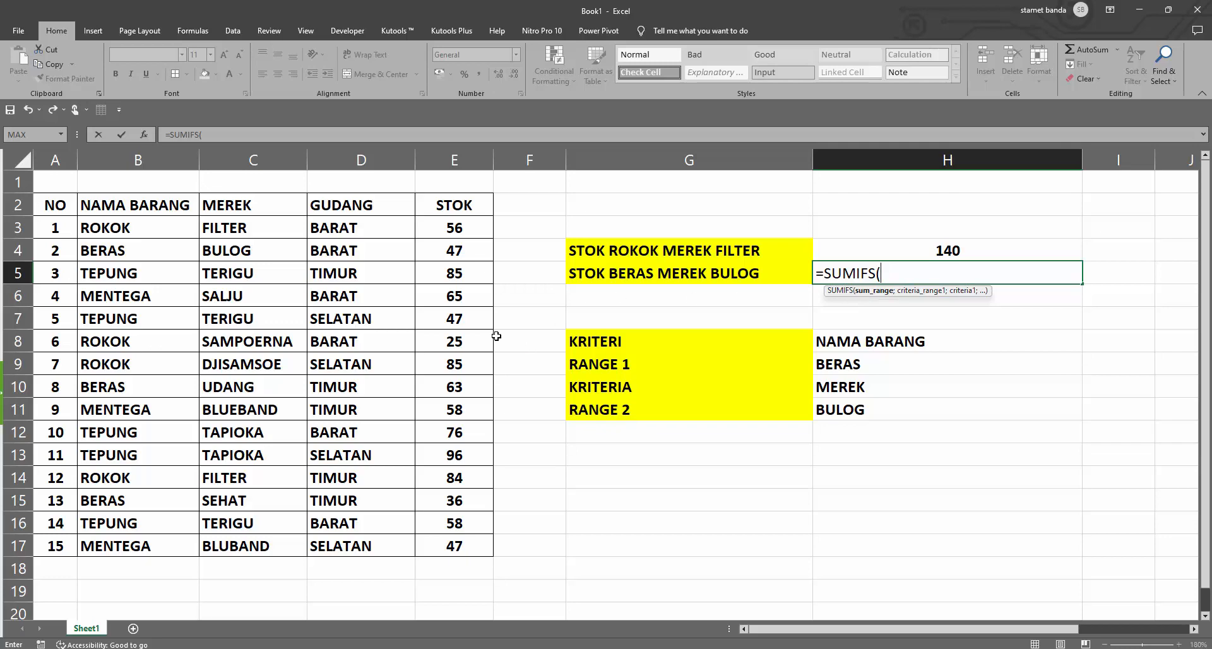
{"action": "left_click", "coordinate": [465, 228]}
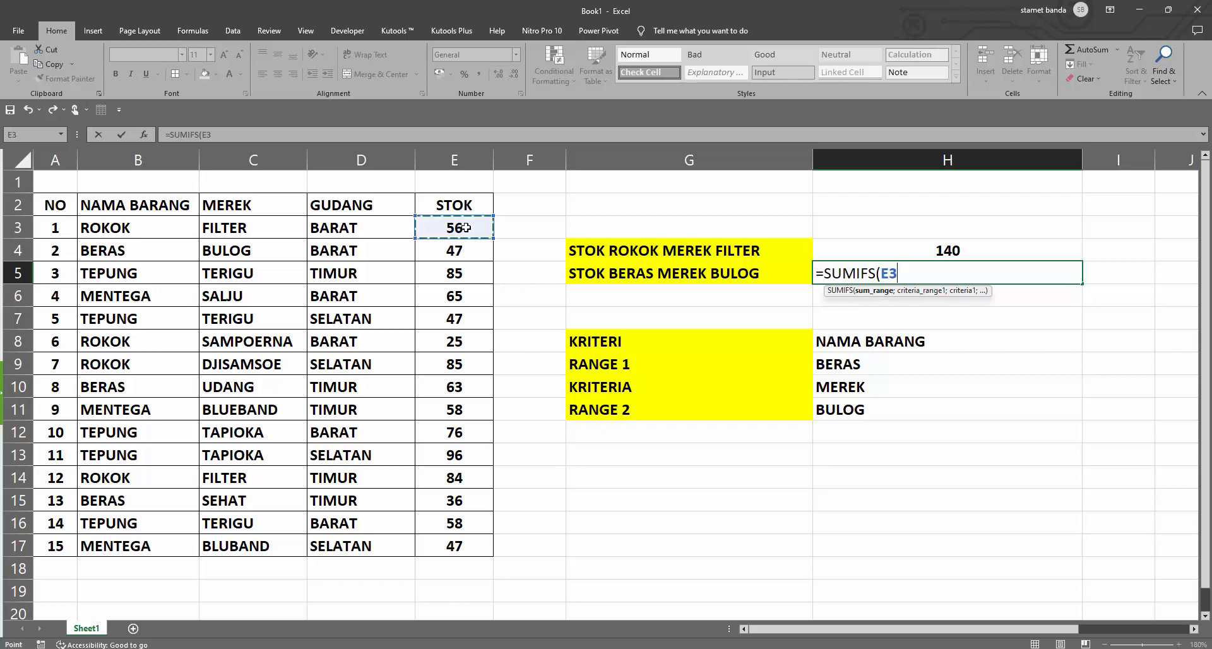
{"action": "left_click_drag", "start_coordinate": [465, 227], "coordinate": [465, 546]}
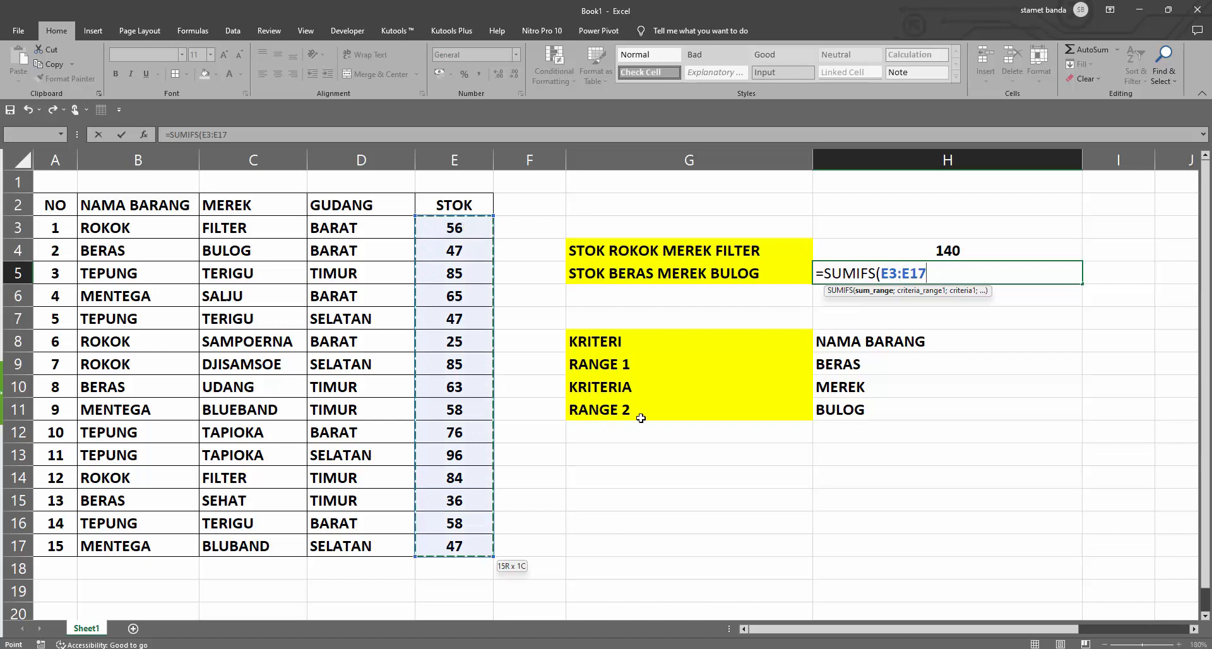
{"action": "type", "text": ";"}
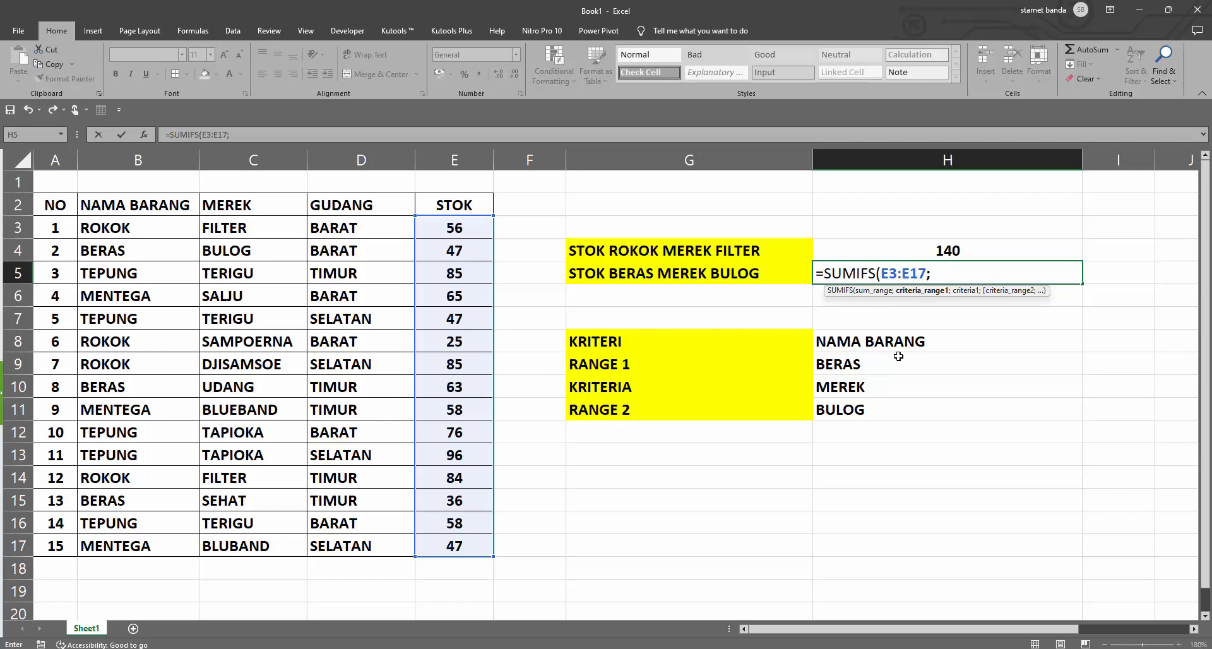
Add the item-name range B3:B17 with the criterion "BERAS" to the SUMIFS formula in H5
{"action": "left_click", "coordinate": [147, 224]}
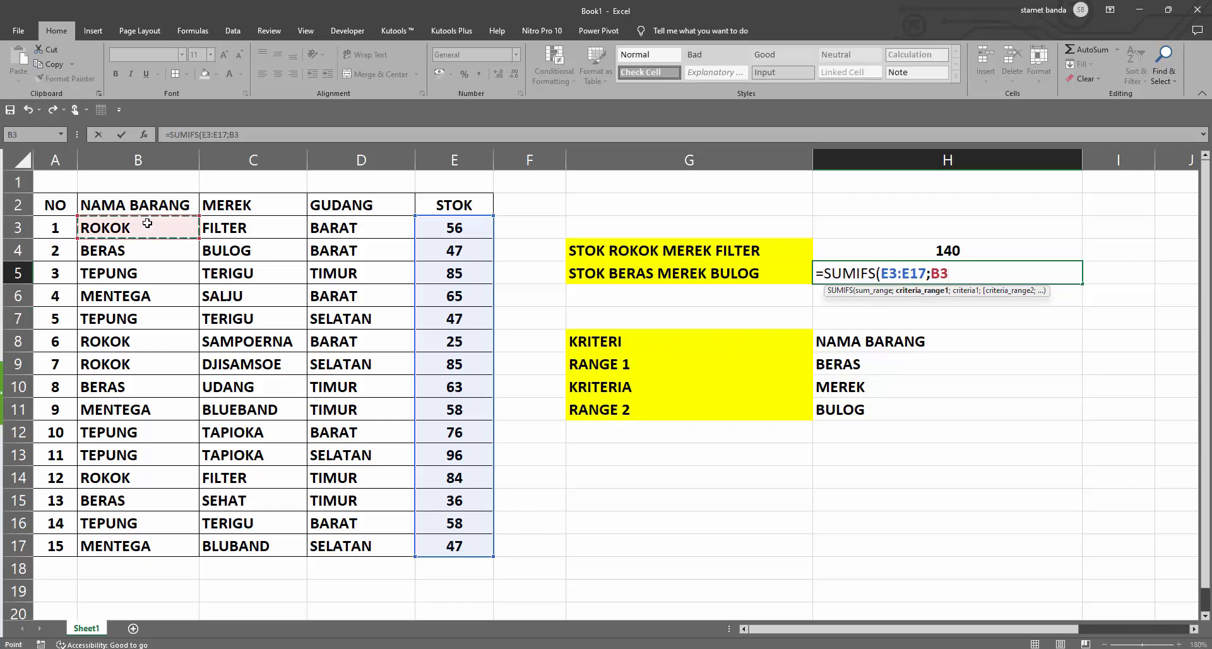
{"action": "key", "text": "ctrl+shift+Down"}
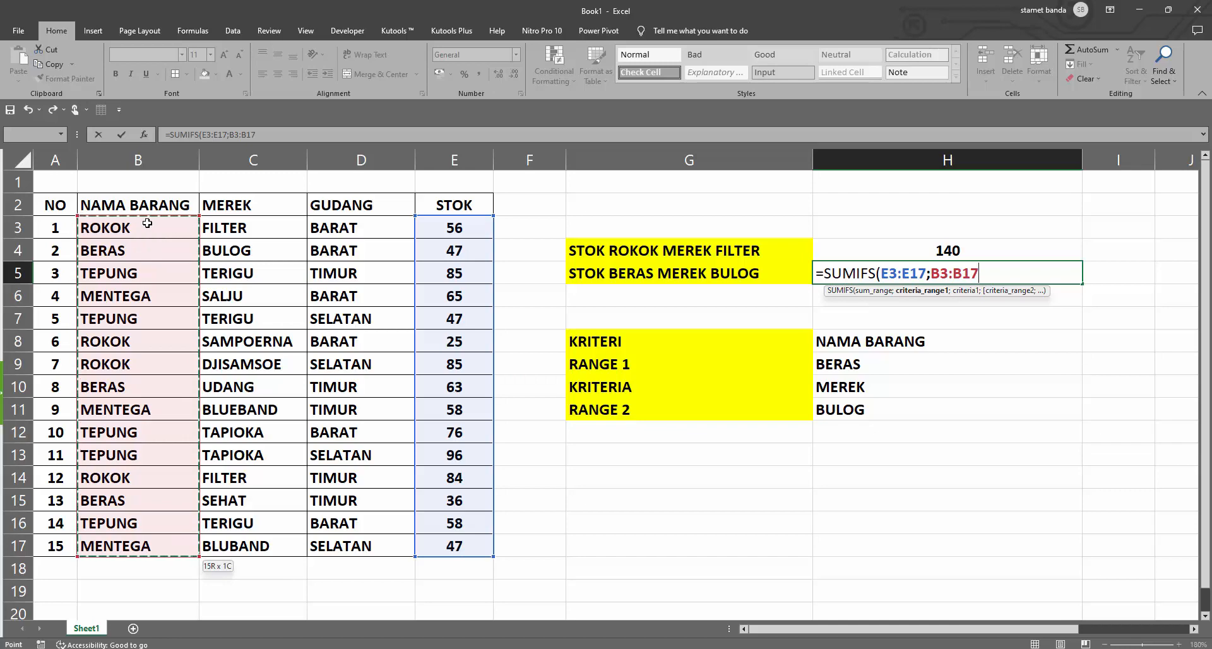
{"action": "type", "text": ";"}
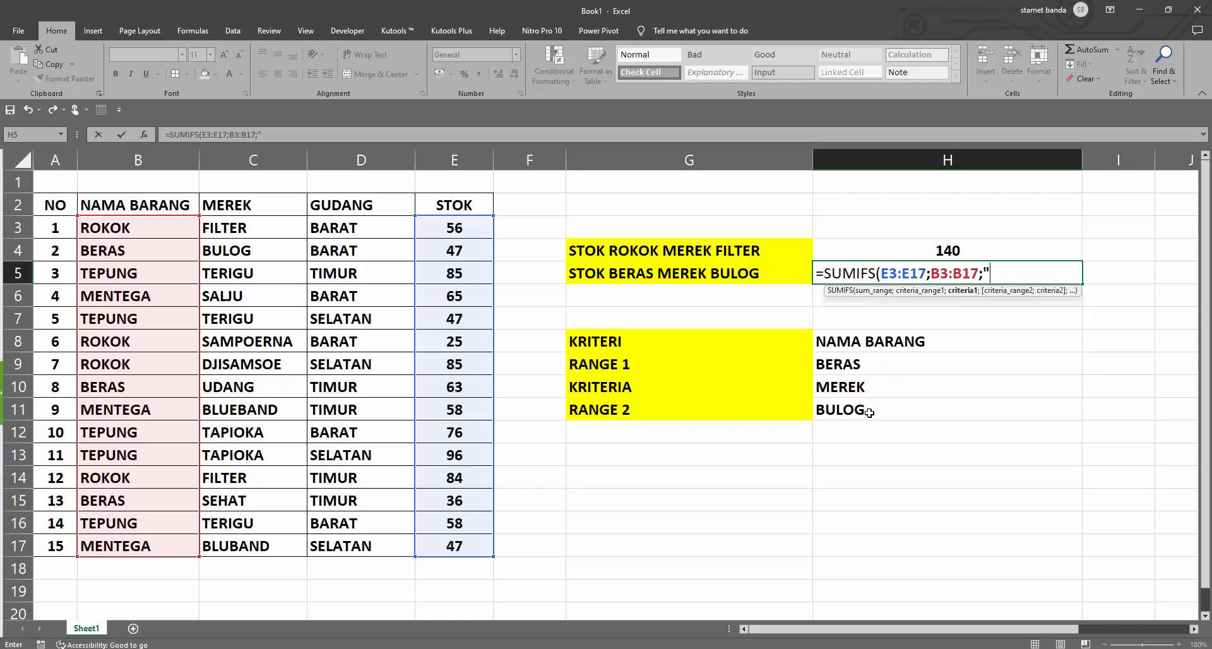
{"action": "type", "text": "BERAS"}
{"action": "key", "text": "BackSpace"}
{"action": "type", "text": "\""}
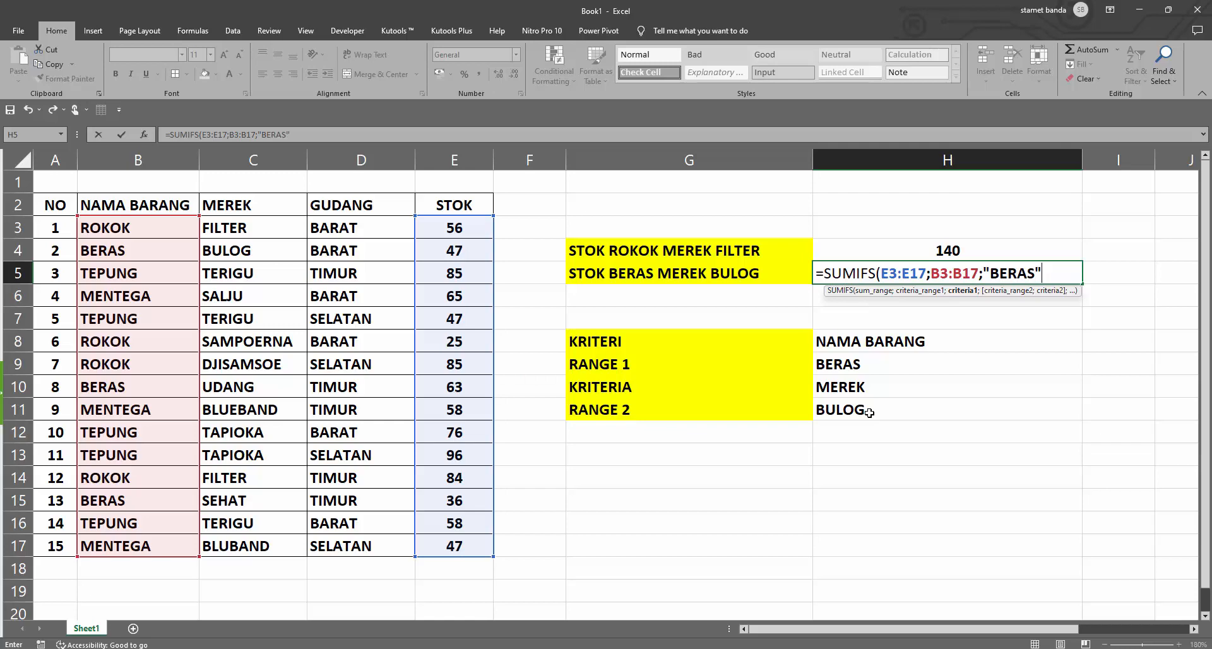
Complete the H5 formula with the brand range C3:C17 and the criterion "BULOG", and enter it
{"action": "type", "text": ";"}
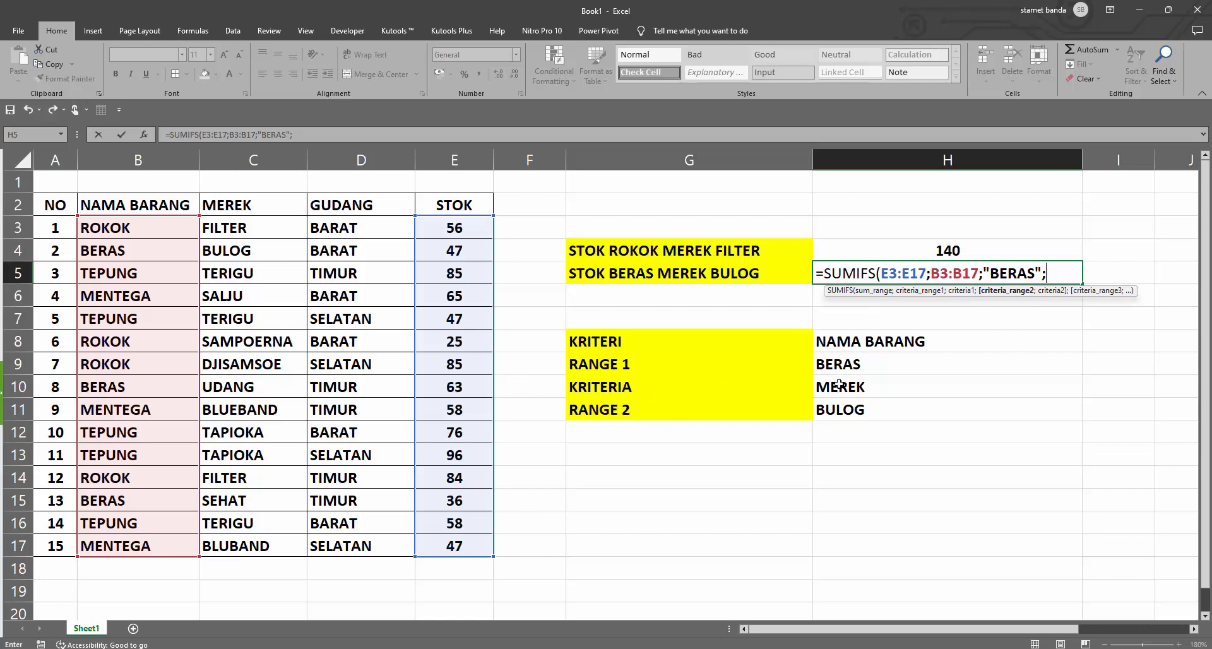
{"action": "left_click", "coordinate": [247, 228]}
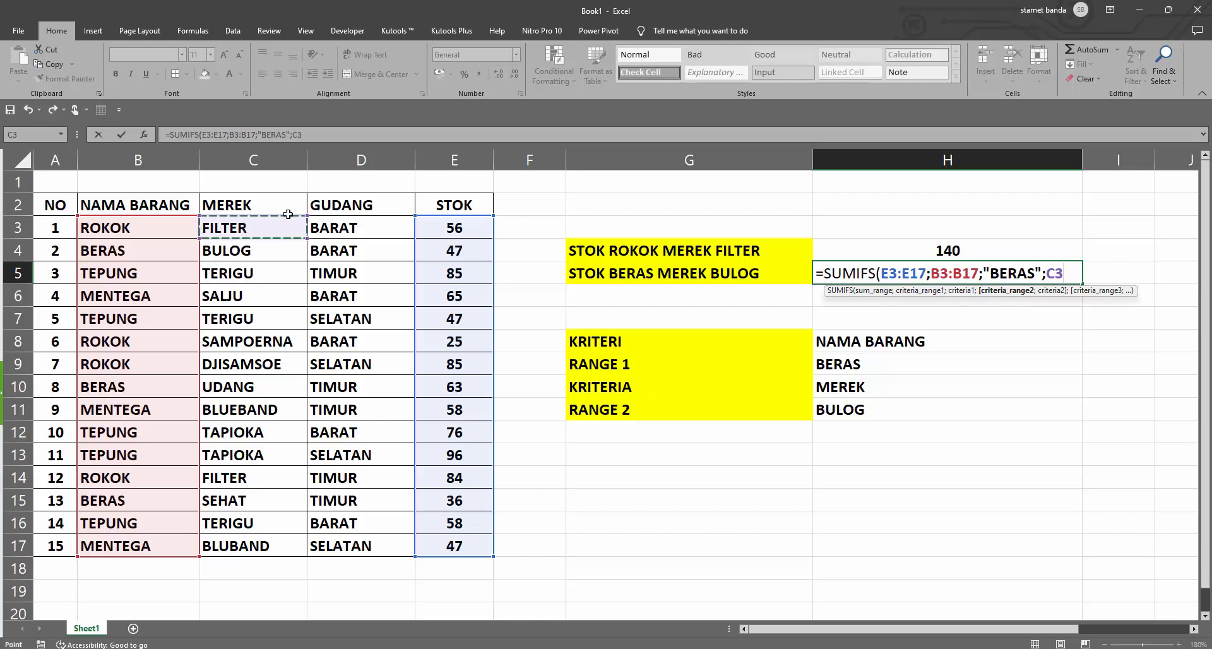
{"action": "key", "text": "shift+Down"}
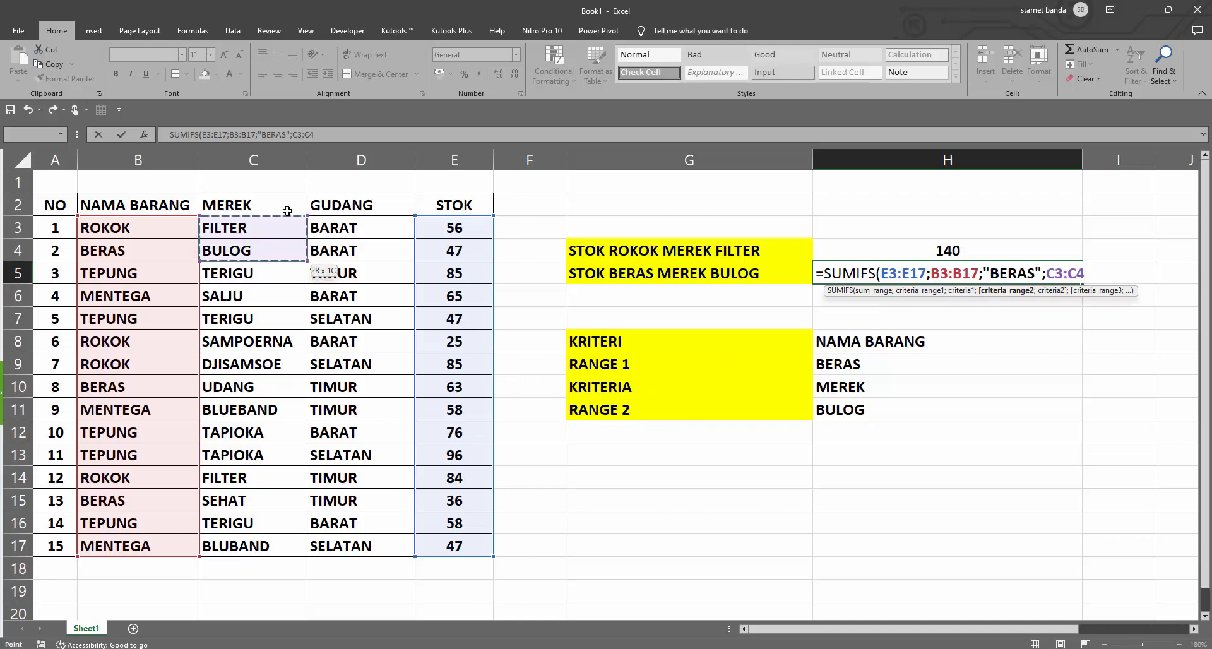
{"action": "left_click", "coordinate": [272, 228]}
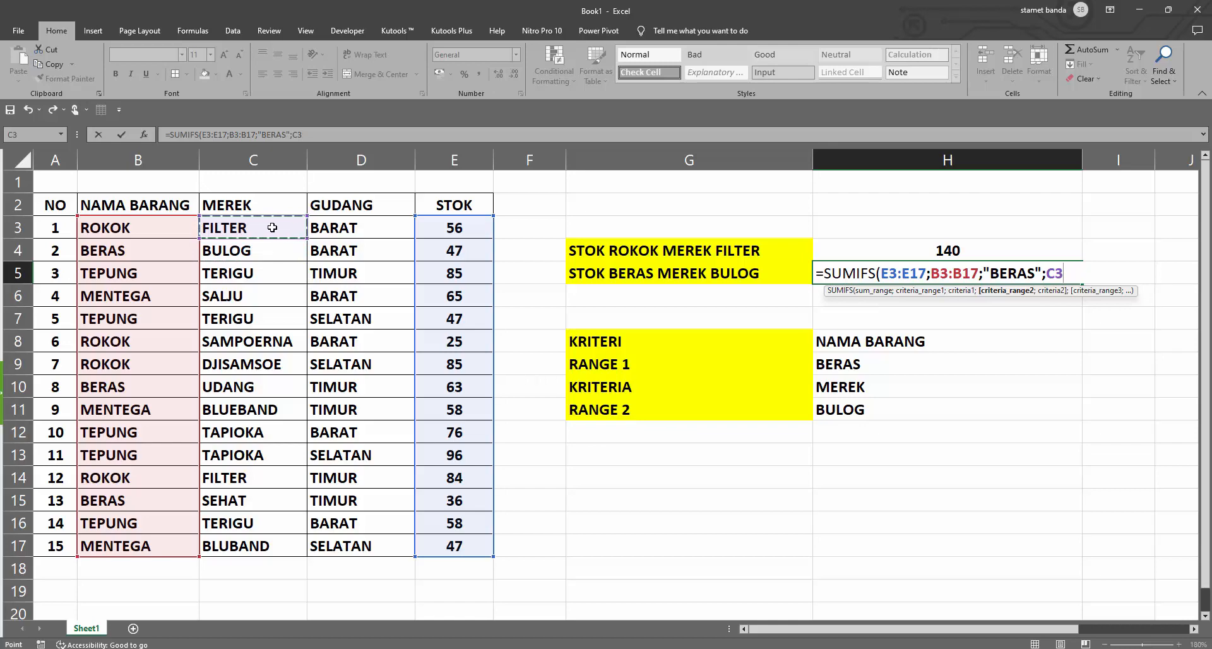
{"action": "key", "text": "ctrl+shift+Down"}
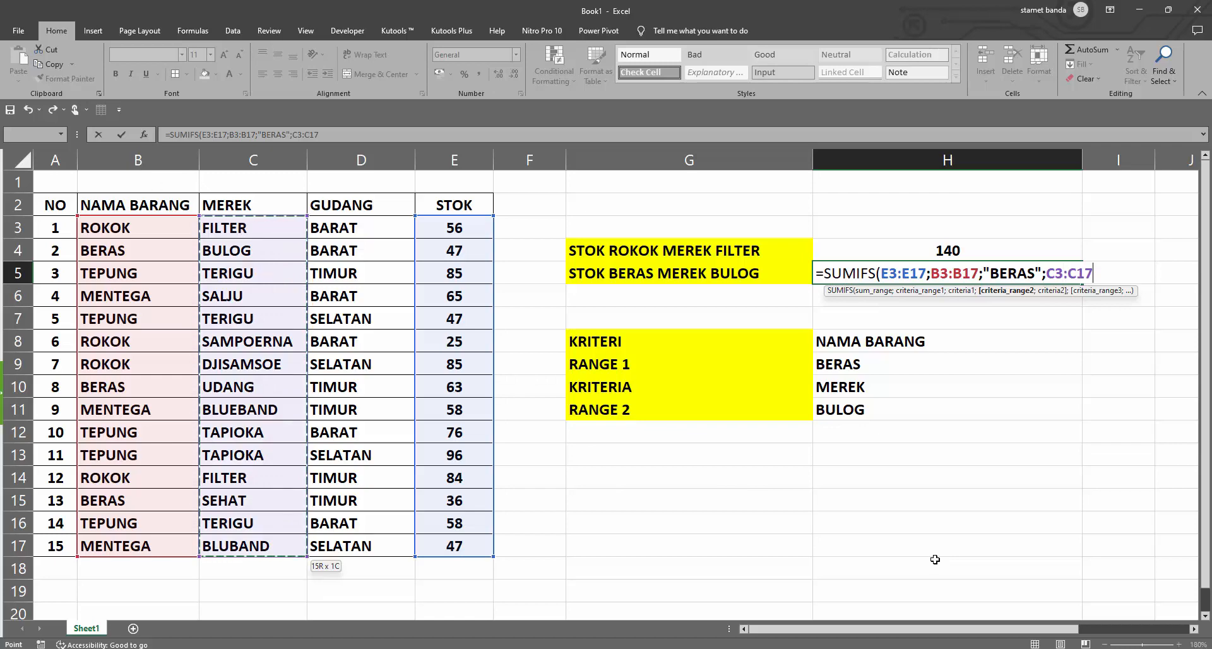
{"action": "type", "text": ";"}
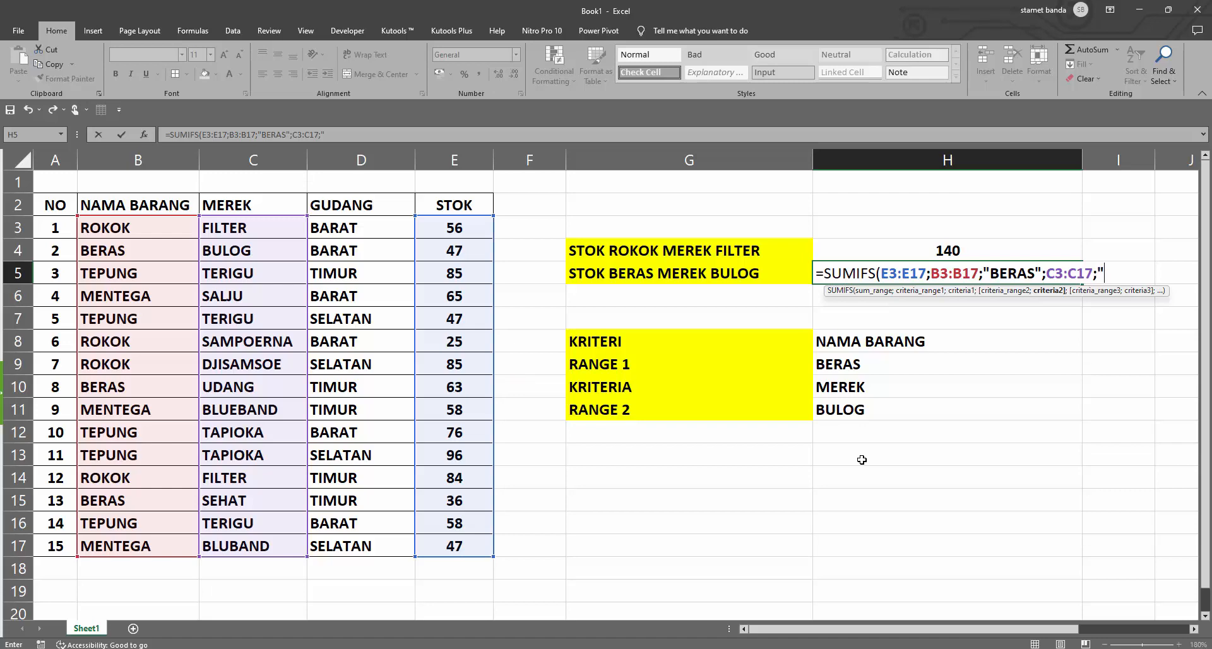
{"action": "type", "text": "ULOG\""}
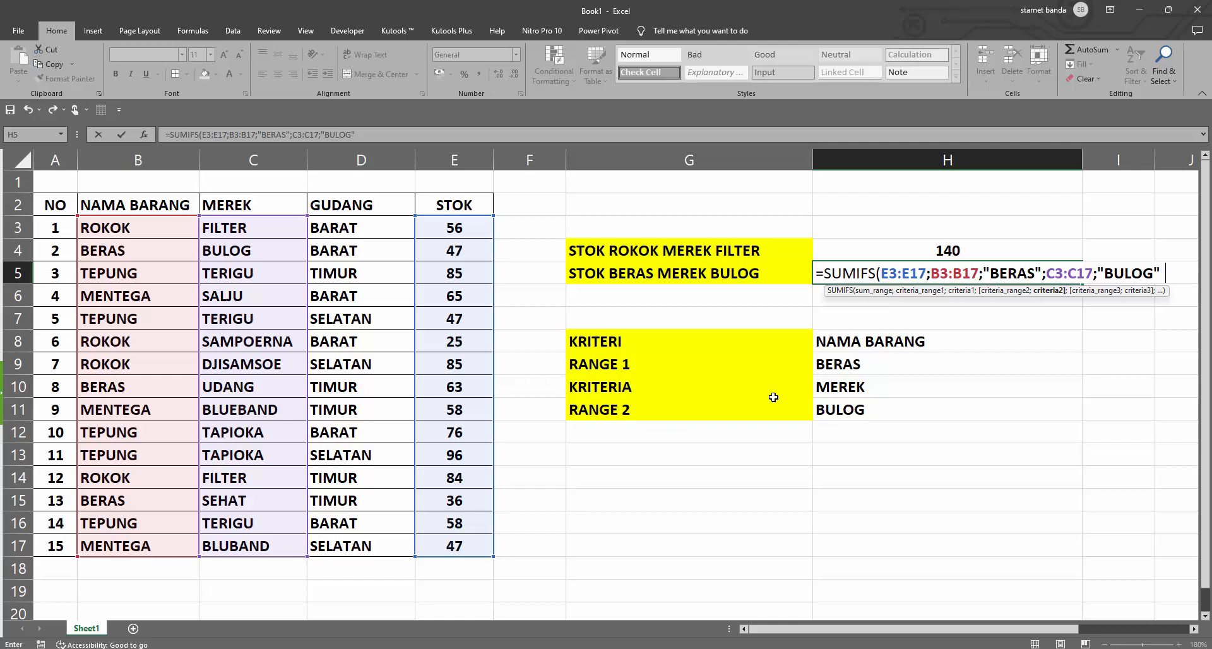
{"action": "type", "text": ")"}
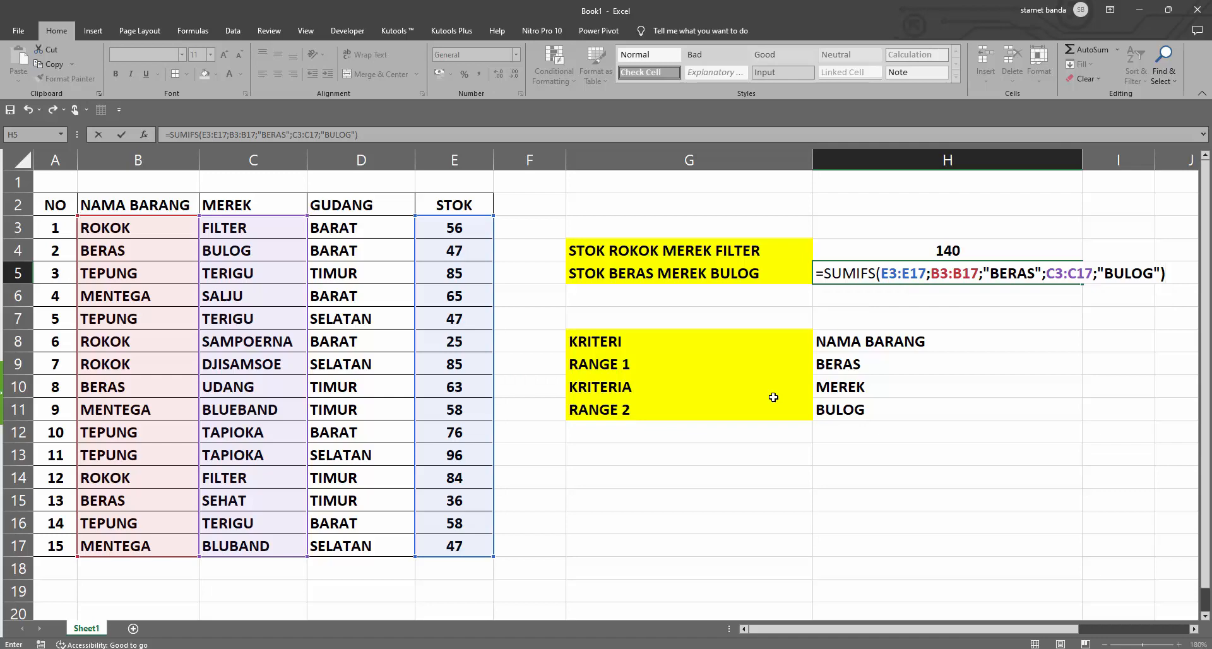
{"action": "key", "text": "Return"}
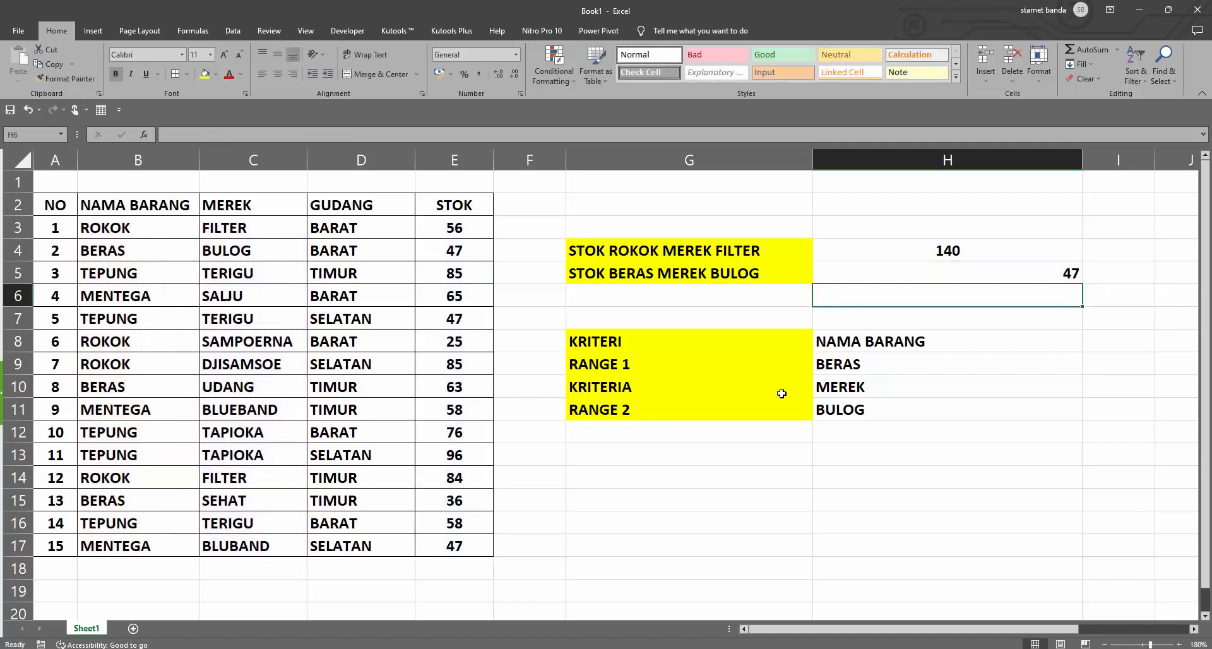
Center the BERAS brand BULOG stock result horizontally in H5
{"action": "left_click", "coordinate": [724, 277]}
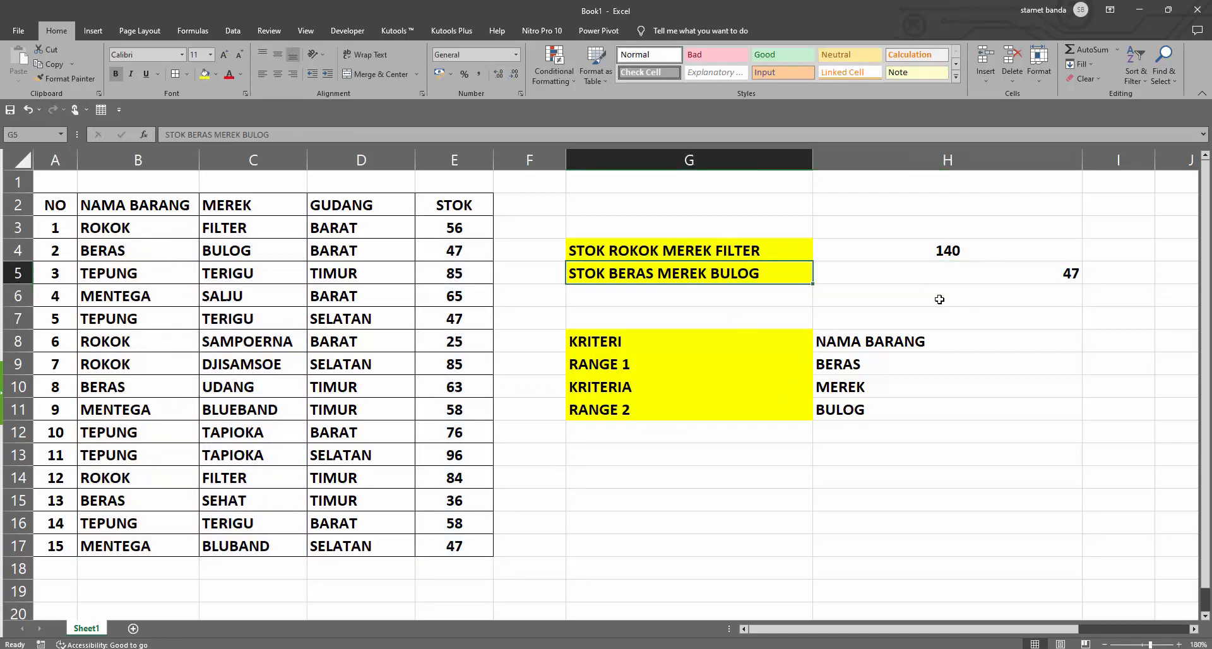
{"action": "left_click", "coordinate": [997, 272]}
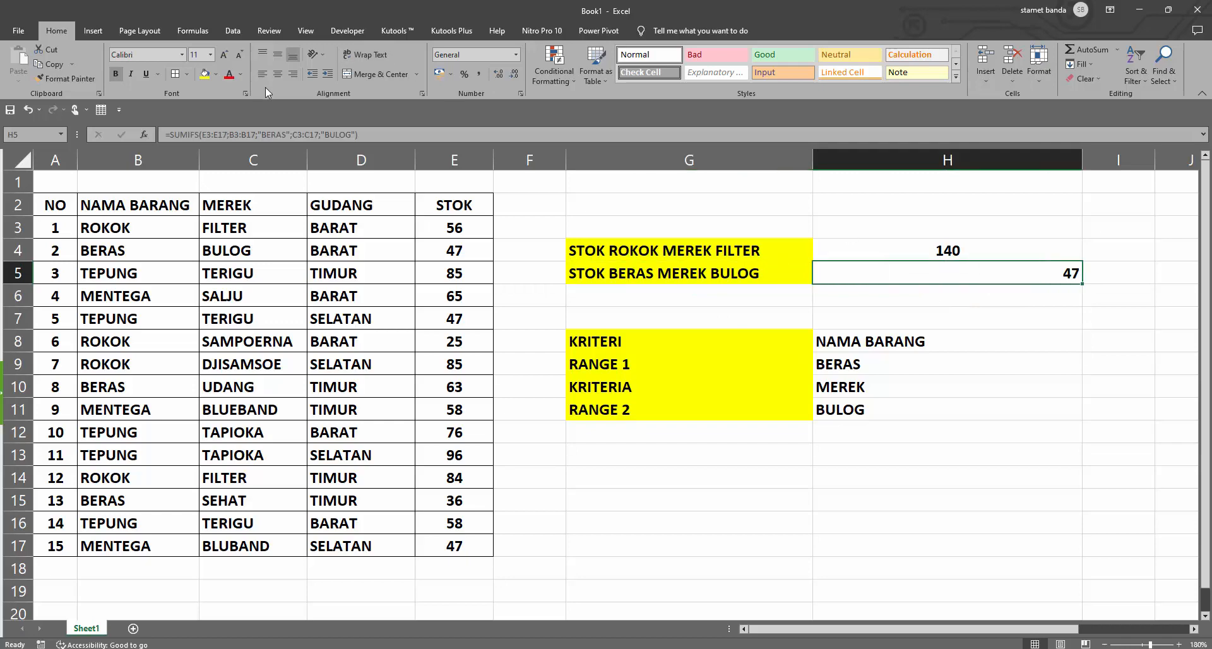
{"action": "left_click", "coordinate": [279, 74]}
{"action": "left_click", "coordinate": [467, 233]}
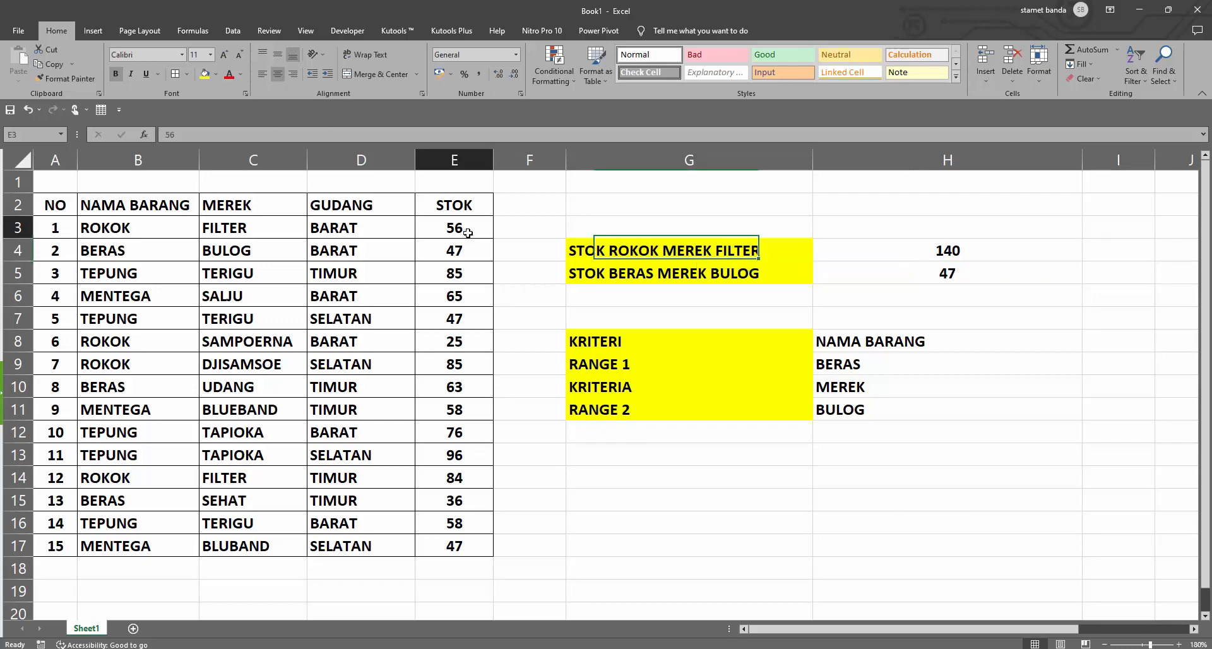
{"action": "left_click_drag", "start_coordinate": [467, 233], "coordinate": [465, 543]}
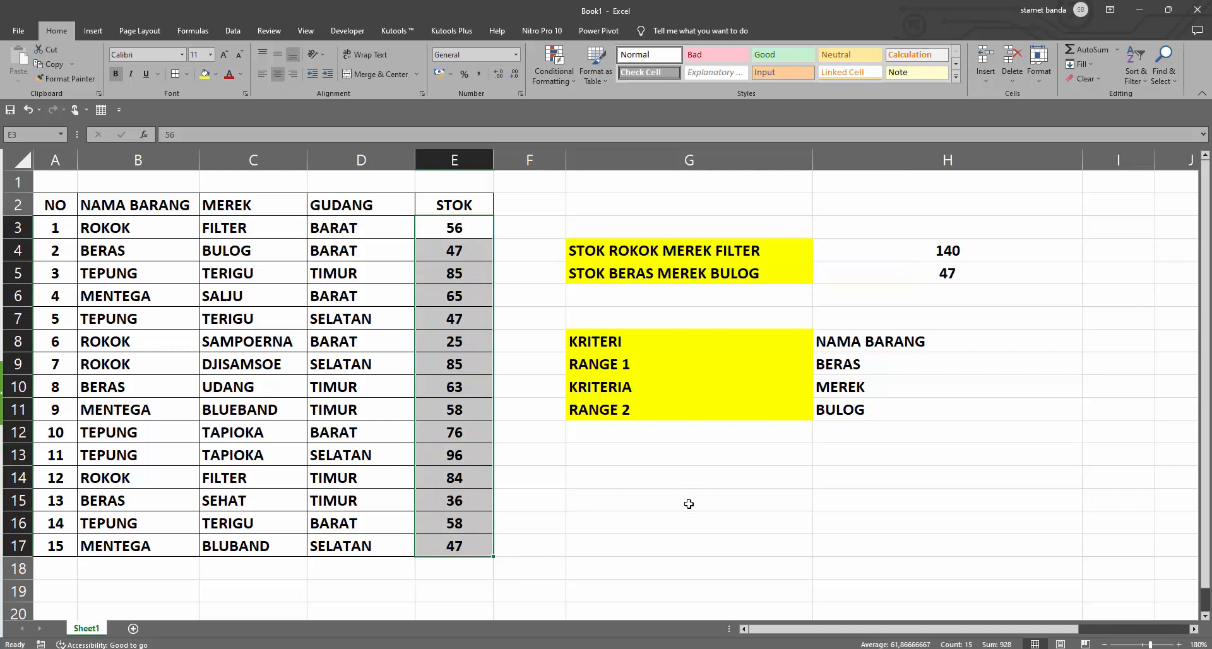
{"action": "left_click", "coordinate": [712, 460]}
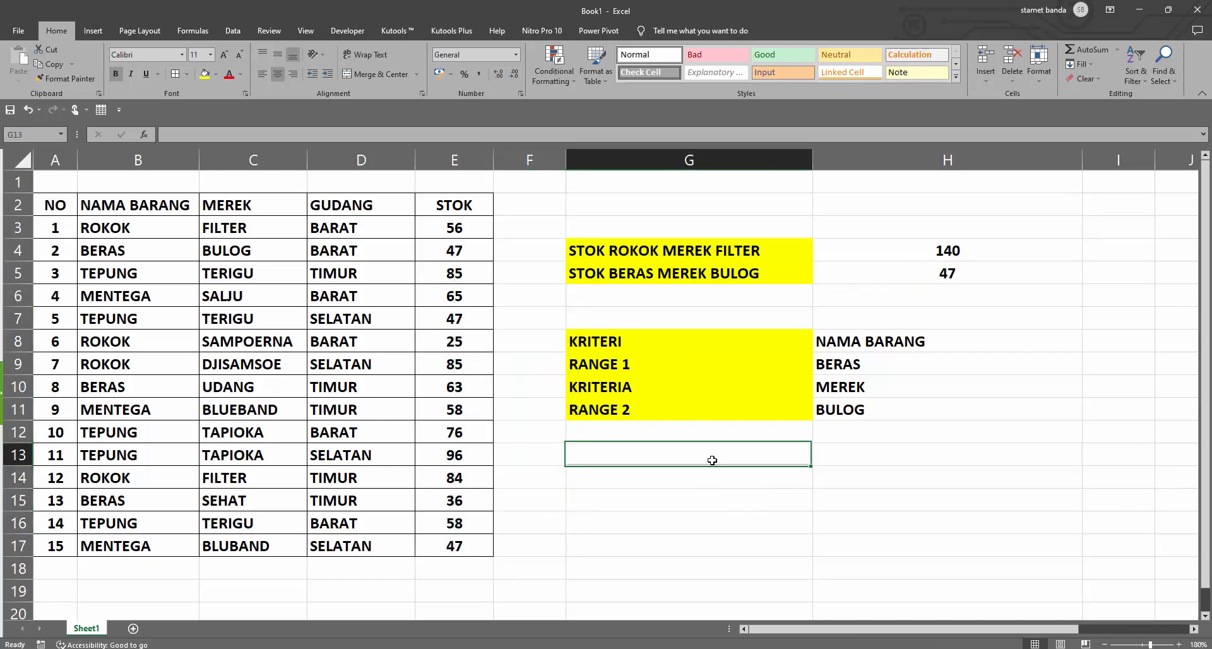